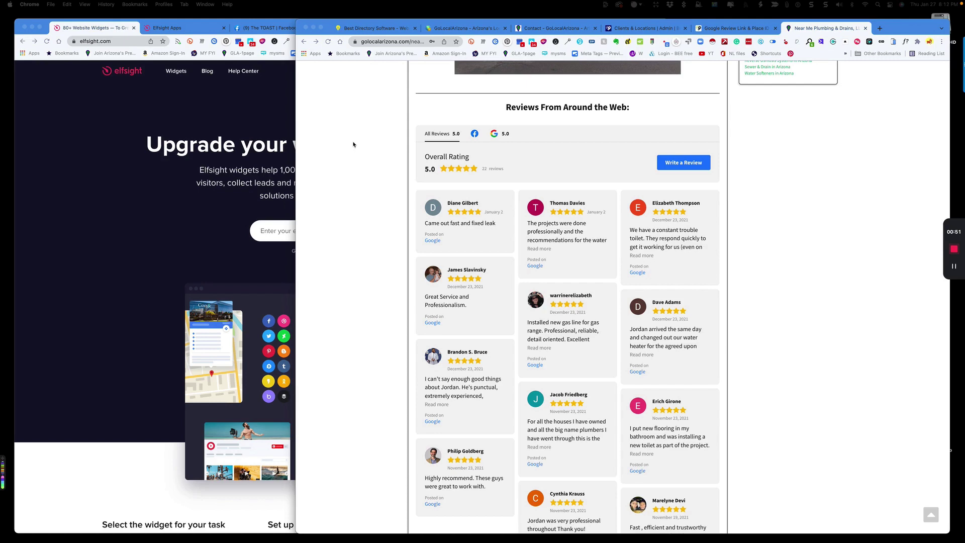
# Step: Scroll up and down the elfsight.com landing page in front of the directory listing
pyautogui.scroll(10, 352, 144)
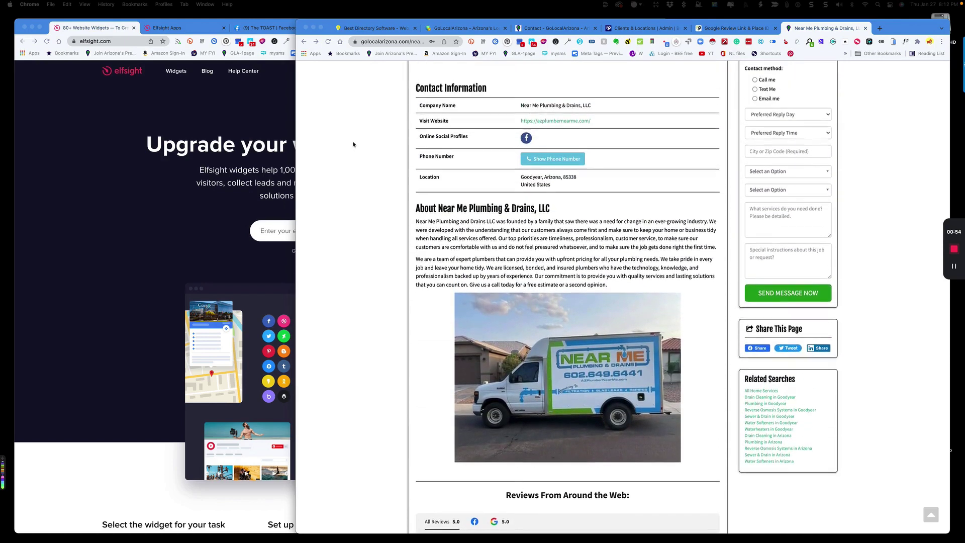
pyautogui.scroll(3, 353, 144)
pyautogui.scroll(-8, 352, 144)
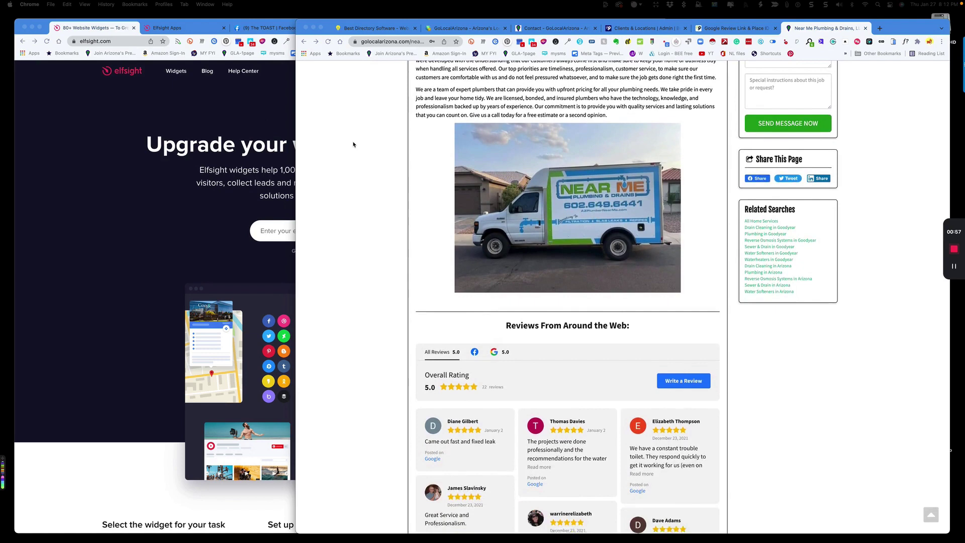
pyautogui.scroll(-5, 353, 145)
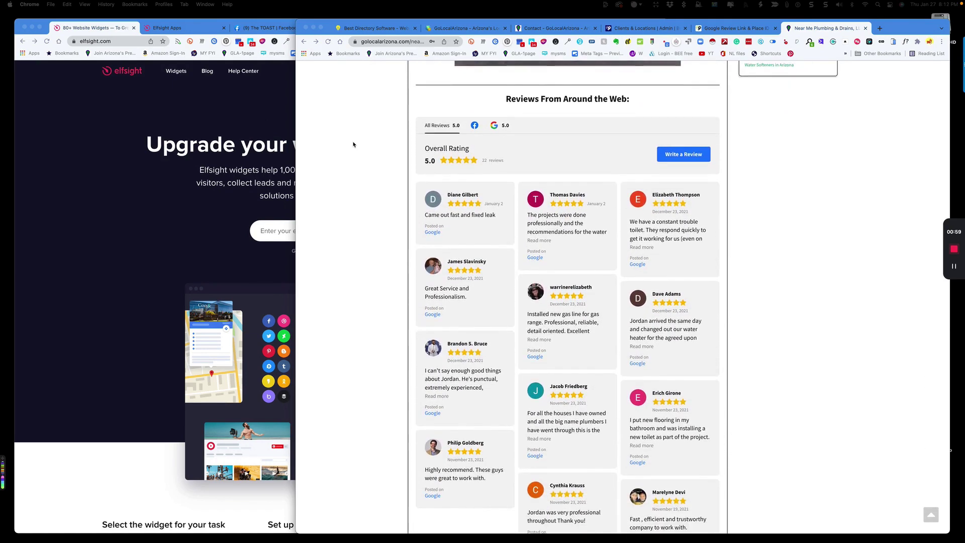
pyautogui.scroll(-2, 353, 144)
pyautogui.scroll(3, 352, 144)
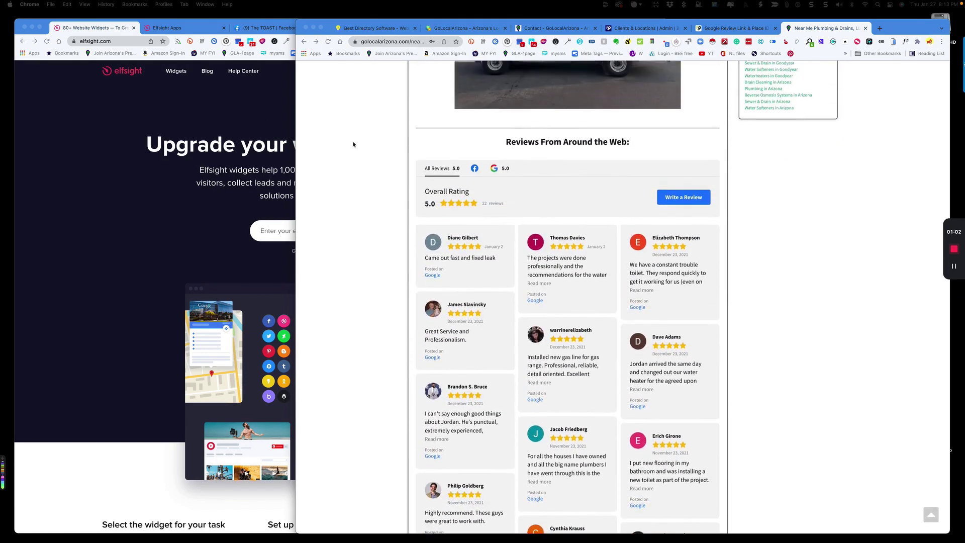
pyautogui.scroll(1, 353, 144)
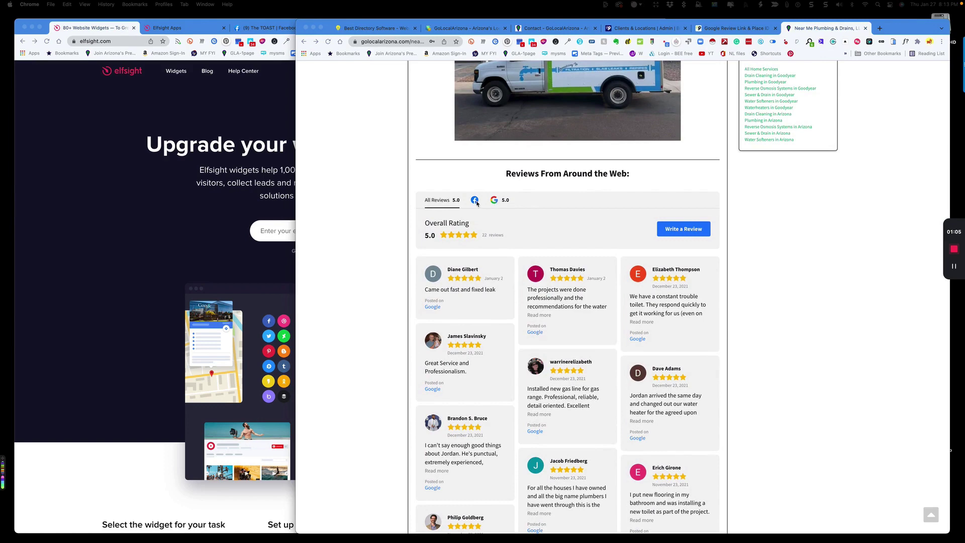
pyautogui.scroll(14, 476, 201)
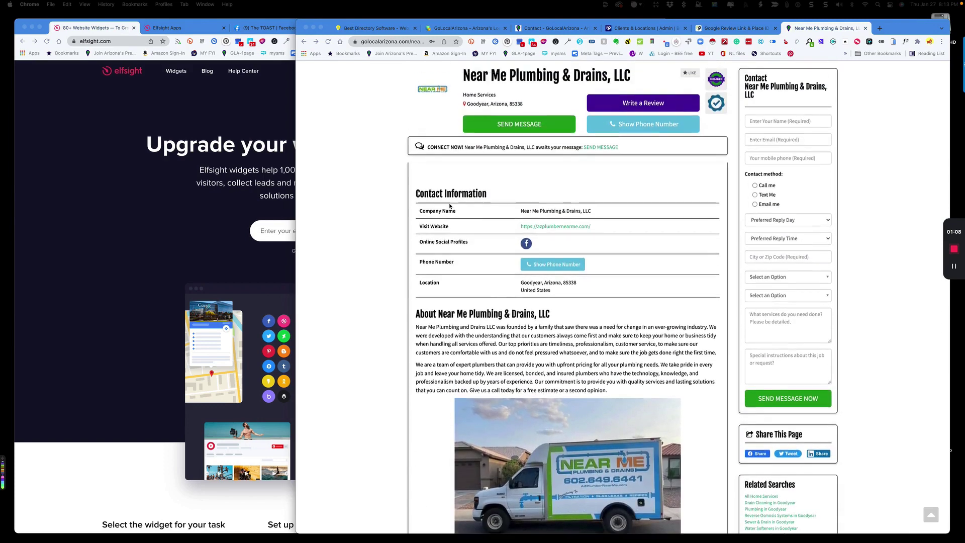
pyautogui.scroll(2, 449, 206)
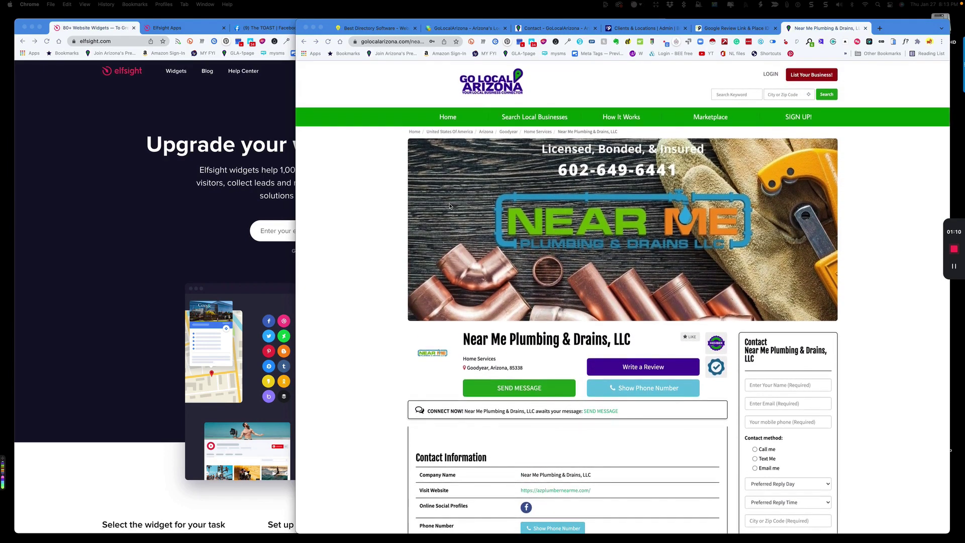
pyautogui.scroll(-16, 450, 206)
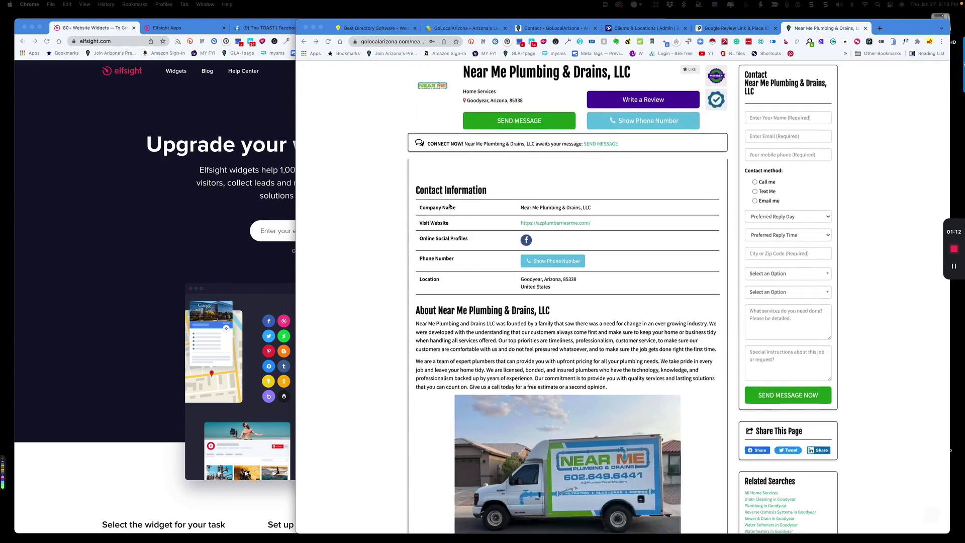
pyautogui.scroll(-2, 450, 206)
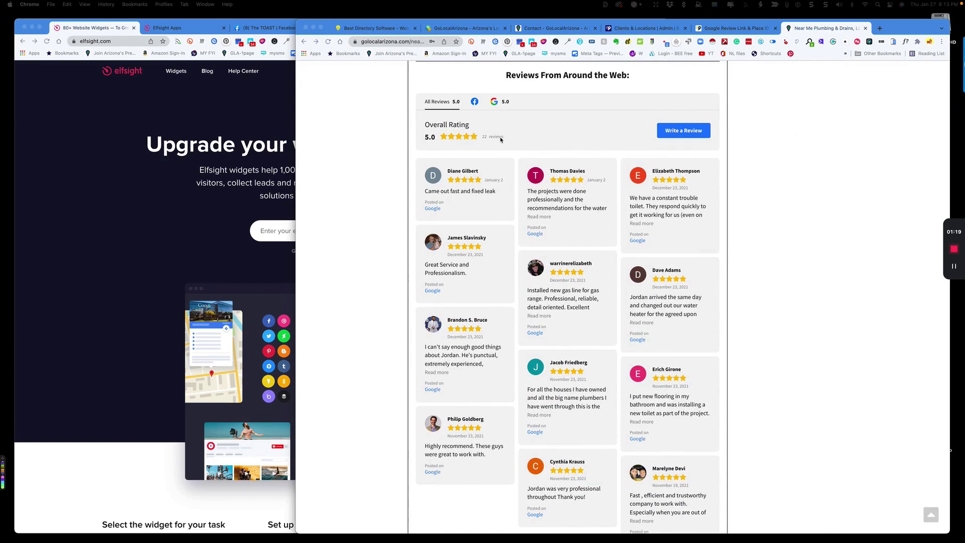
pyautogui.scroll(2, 507, 201)
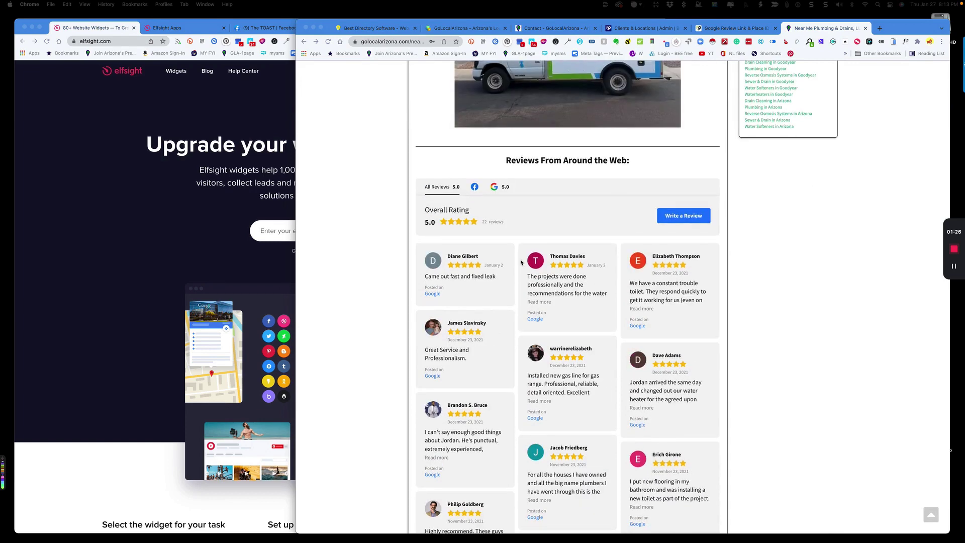
pyautogui.scroll(-5, 520, 261)
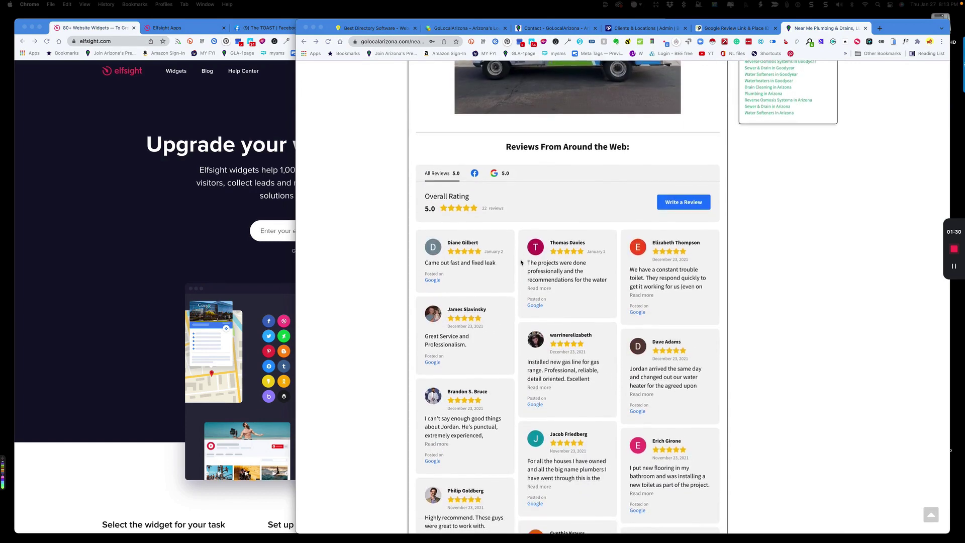
pyautogui.scroll(-2, 520, 262)
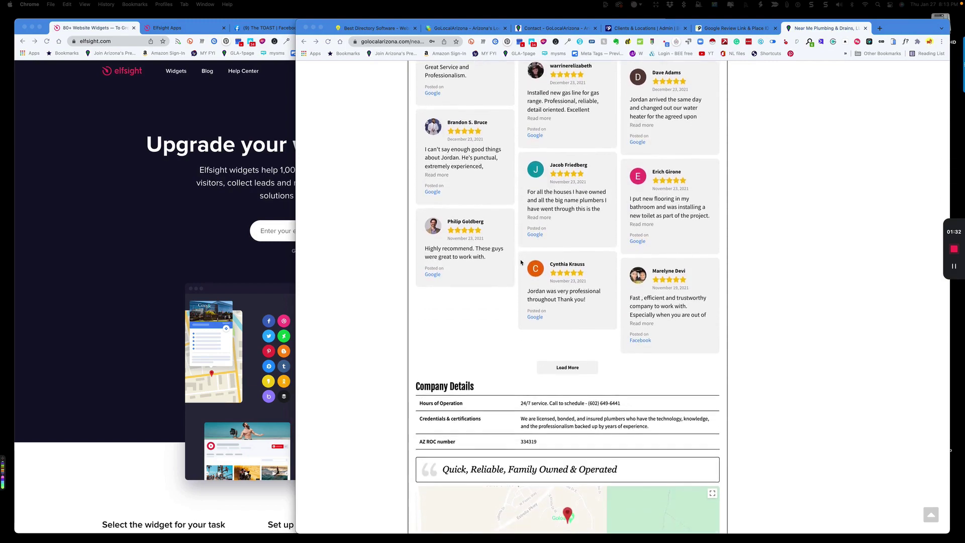
pyautogui.scroll(8, 520, 261)
pyautogui.scroll(9, 520, 261)
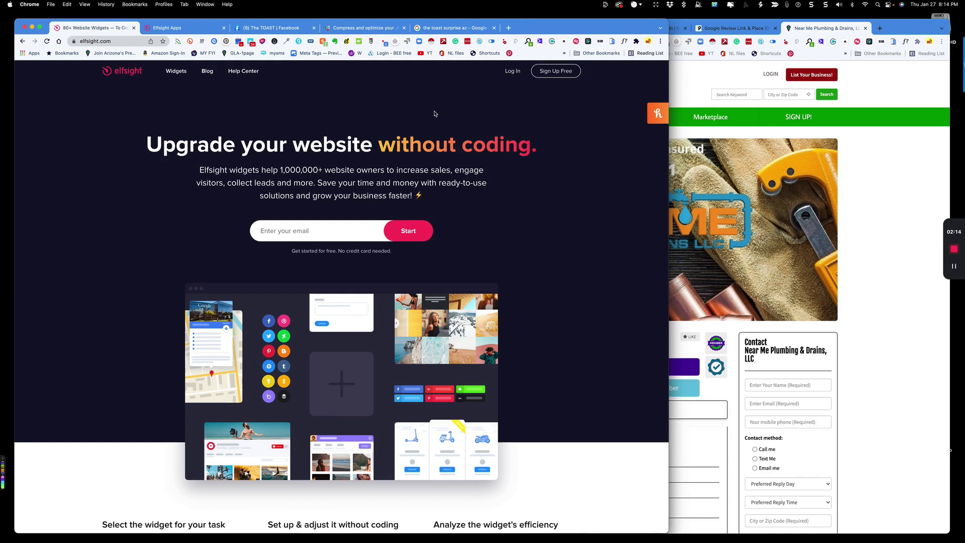
# Step: Go to the Elfsight Apps dashboard and open the Google Reviews application
pyautogui.click(202, 30)
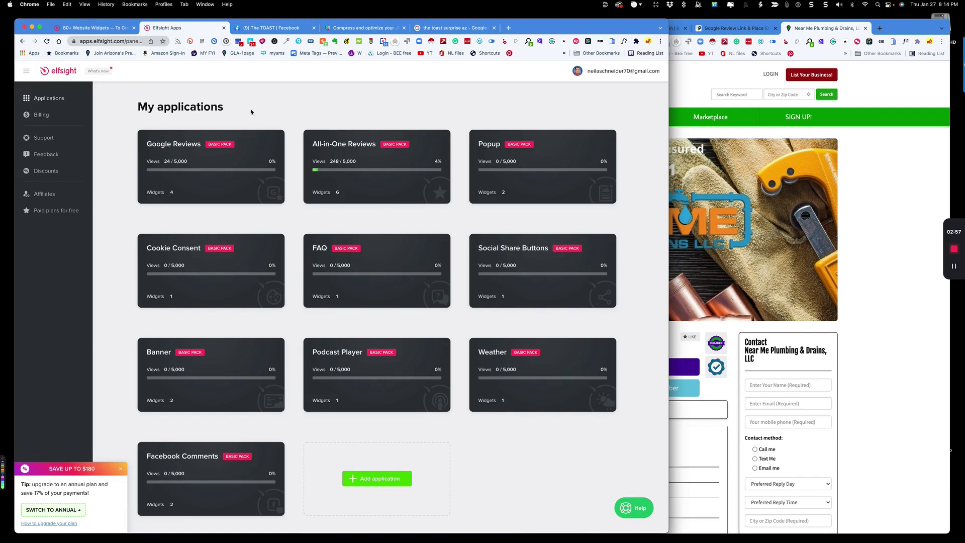
pyautogui.moveTo(243, 144)
pyautogui.moveTo(425, 140)
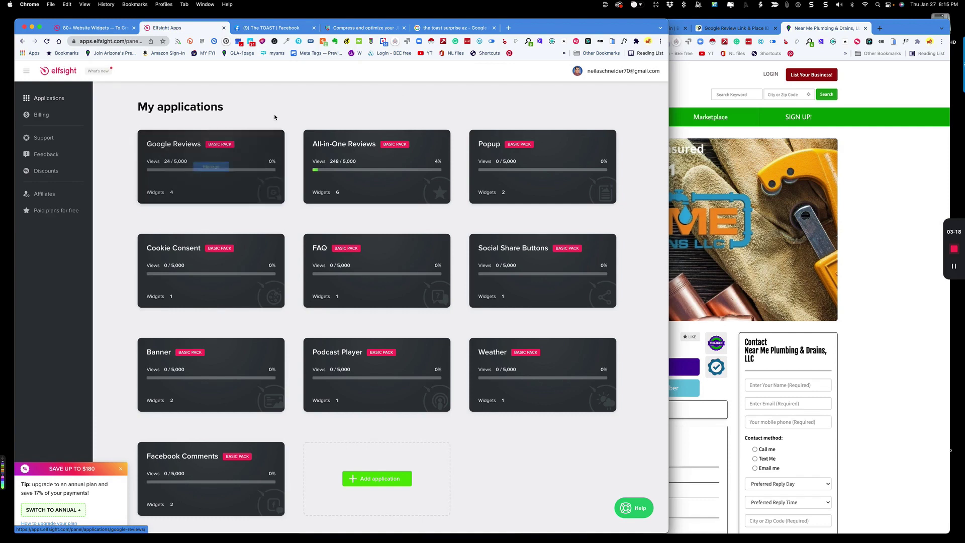
pyautogui.click(244, 154)
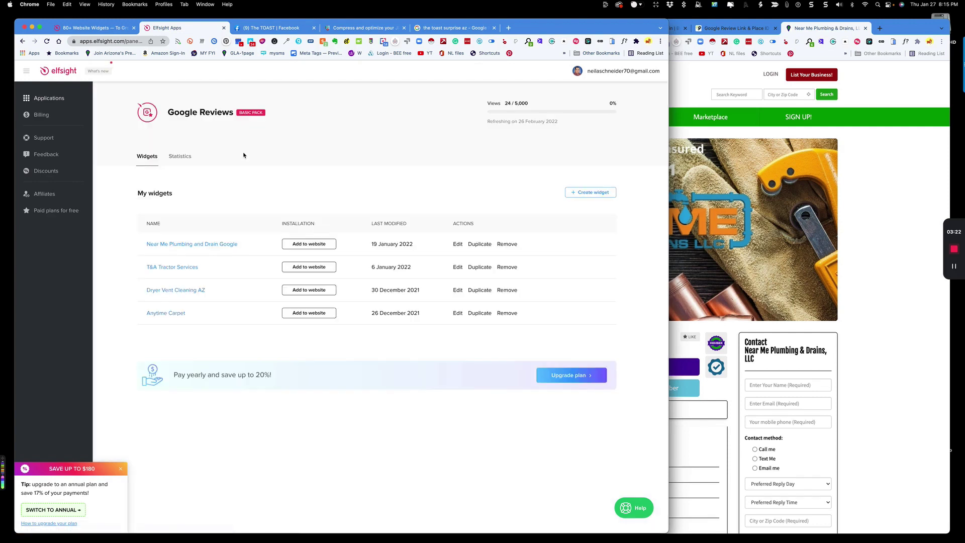
# Step: Create a new Google Reviews widget and look over the Carousel Widget template
pyautogui.click(587, 192)
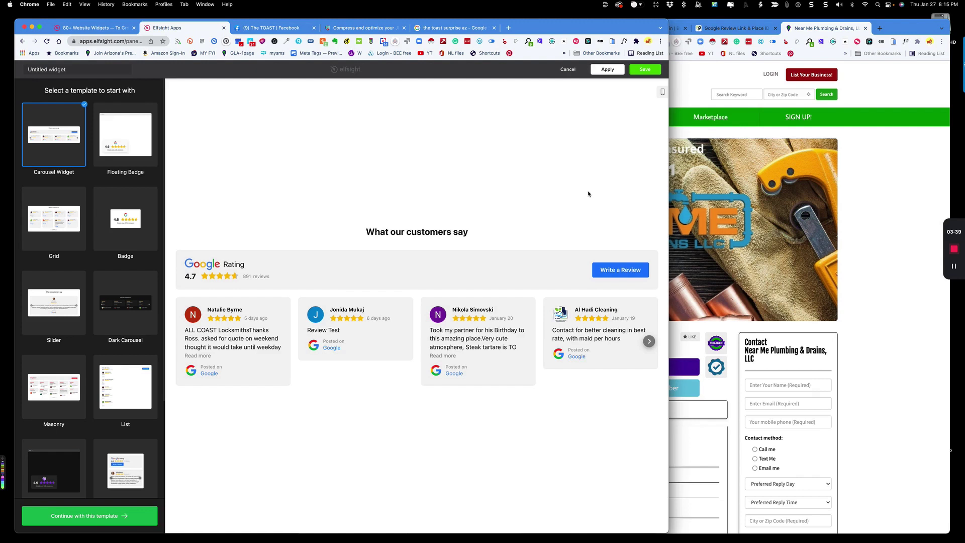
pyautogui.scroll(-2, 71, 219)
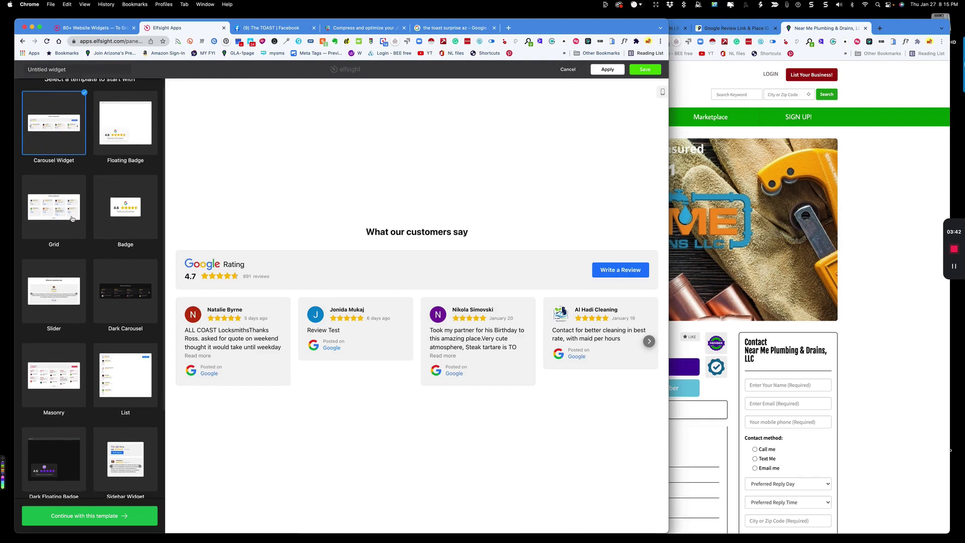
pyautogui.scroll(2, 72, 218)
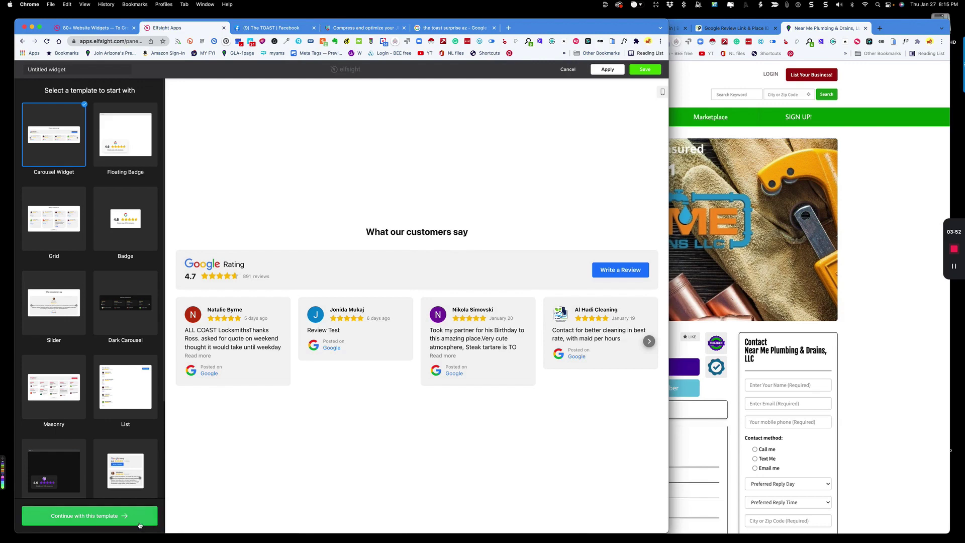
# Step: Continue with Carousel Widget and set The Toast Craft Kitchen & Cocktails as the review source
pyautogui.click(93, 515)
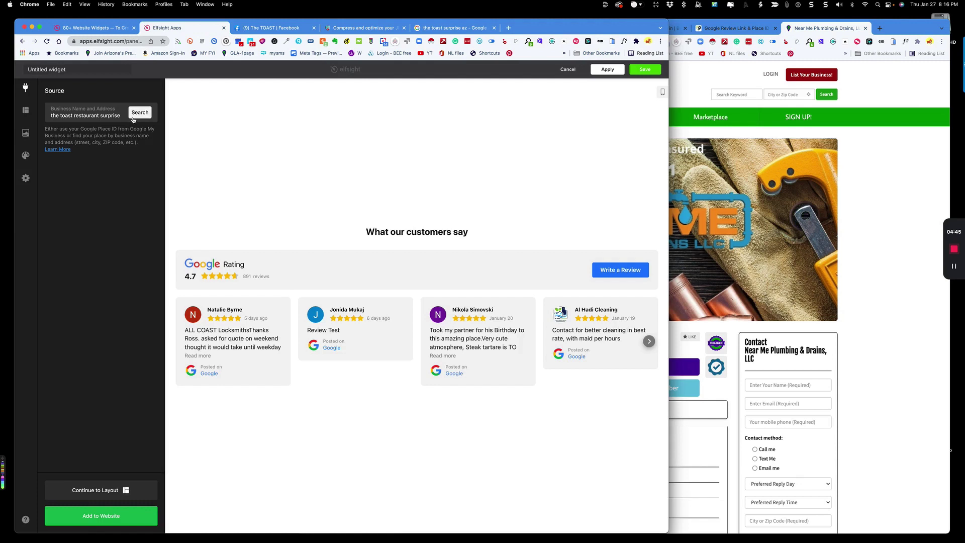
pyautogui.click(137, 115)
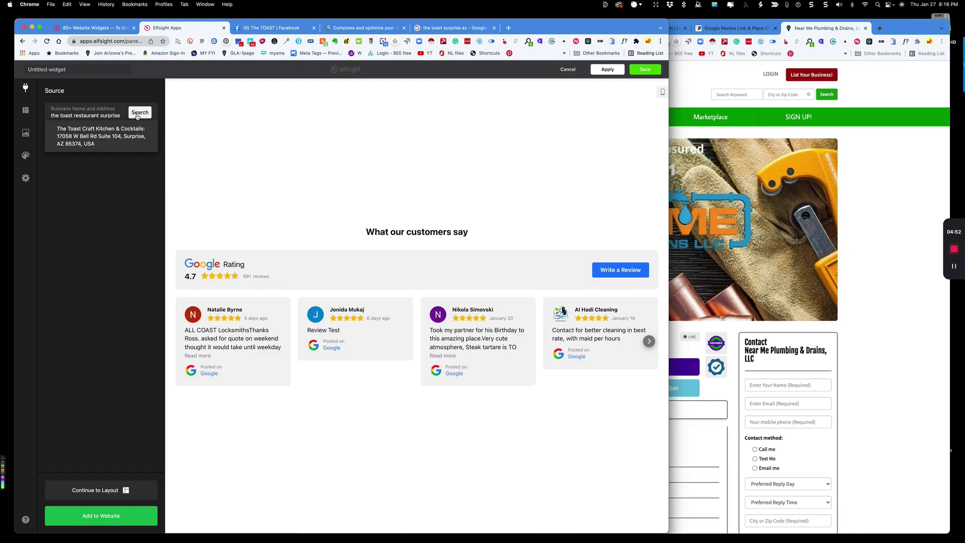
pyautogui.click(111, 131)
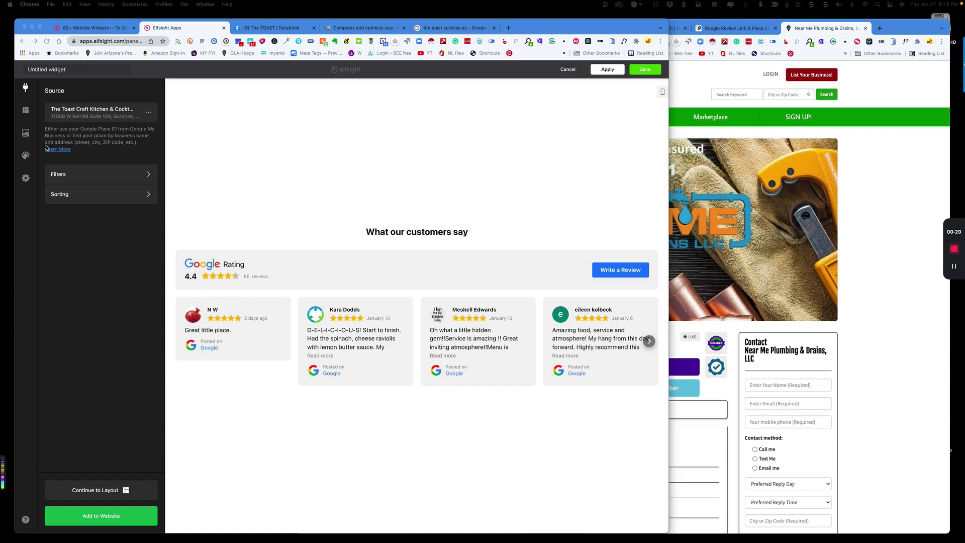
# Step: Preview the List, Grid, Carousel and badge layouts, then settle on Masonry
pyautogui.click(102, 490)
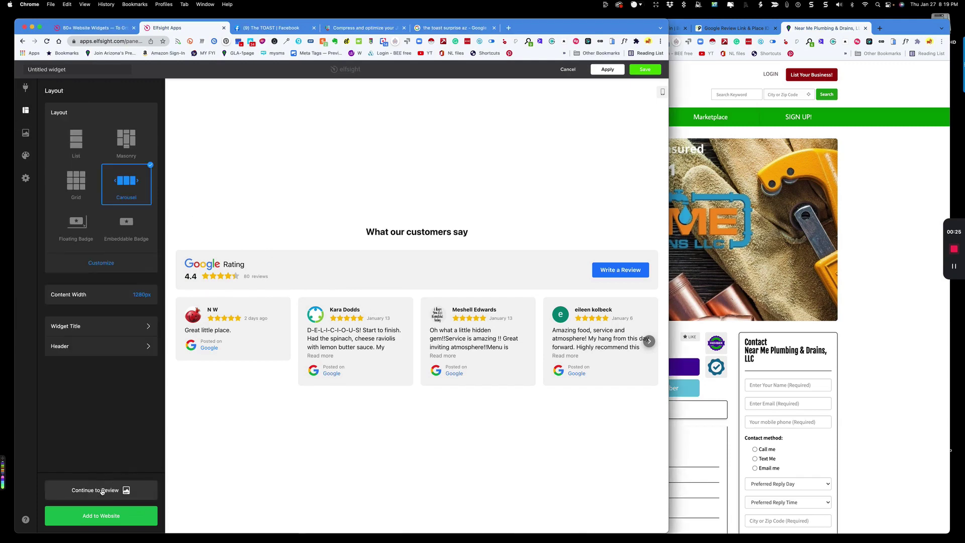
pyautogui.click(126, 143)
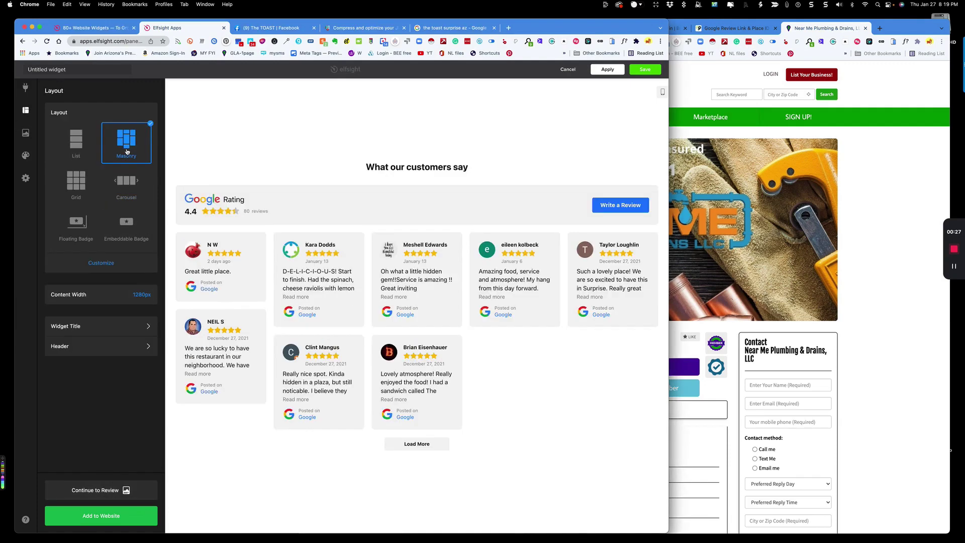
pyautogui.click(81, 143)
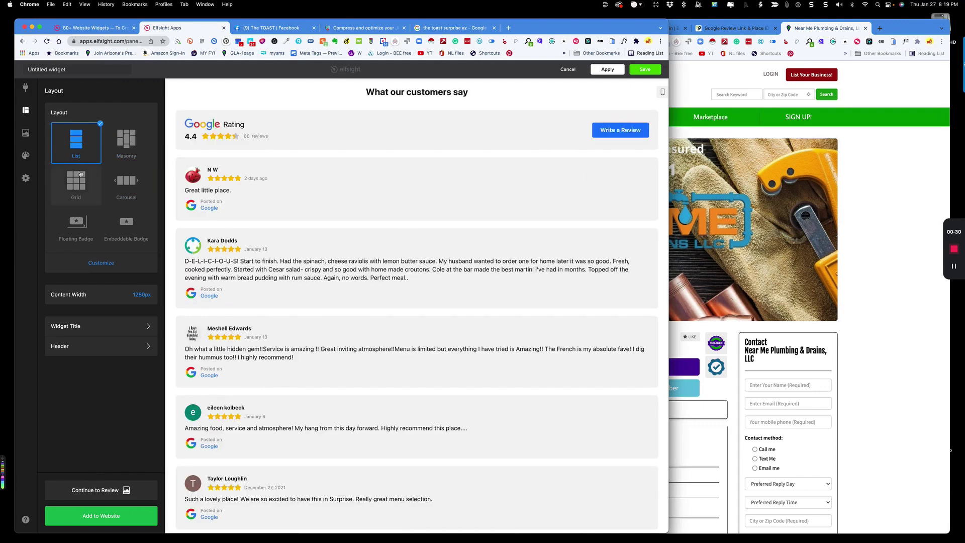
pyautogui.click(79, 175)
pyautogui.click(127, 181)
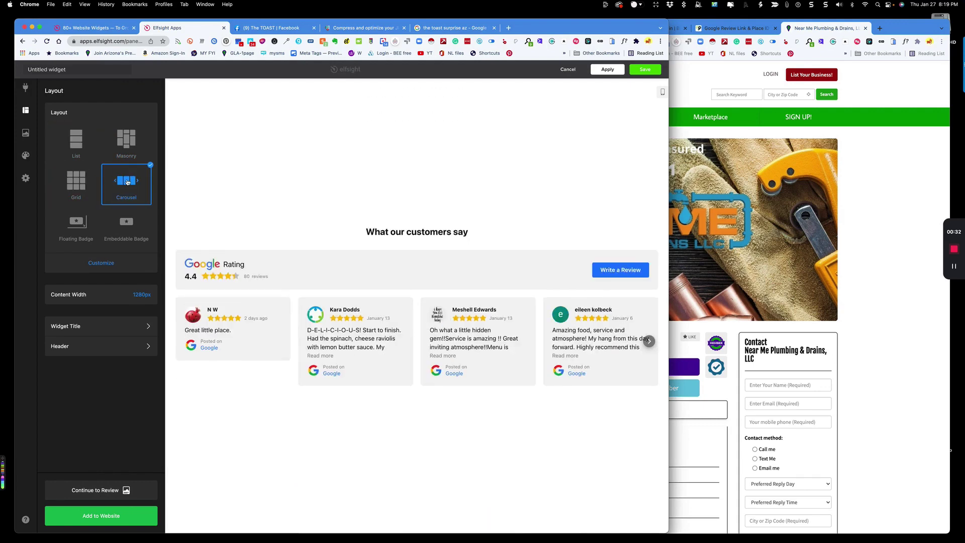
pyautogui.click(75, 225)
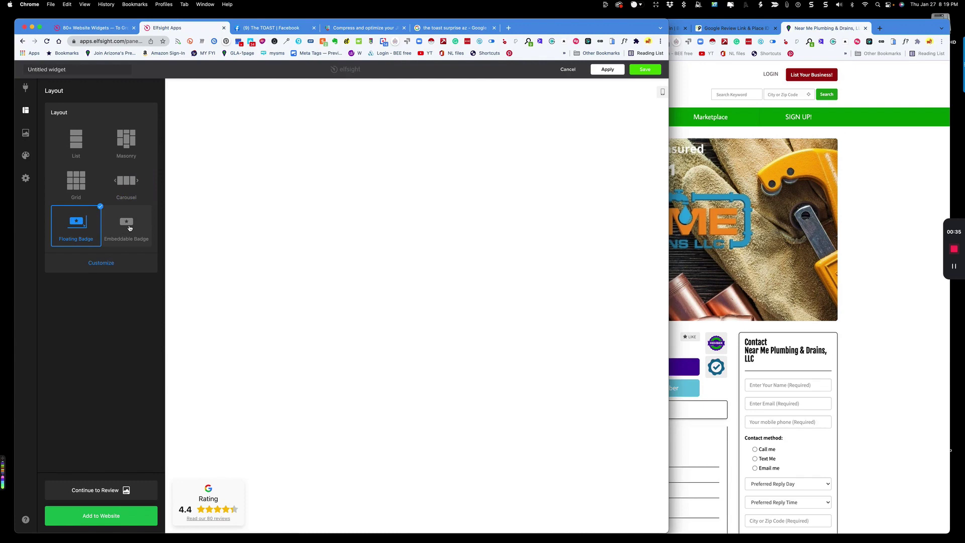
pyautogui.click(129, 228)
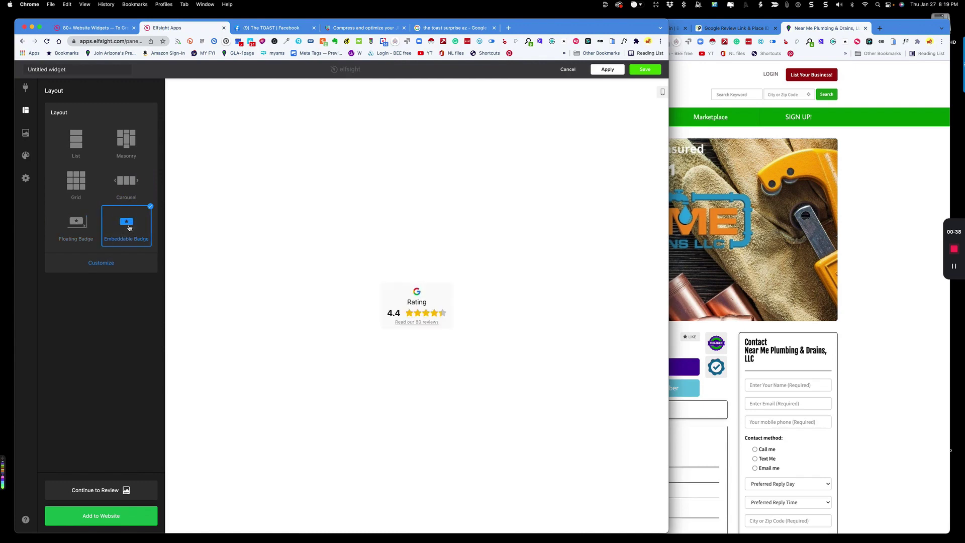
pyautogui.click(126, 181)
pyautogui.click(130, 142)
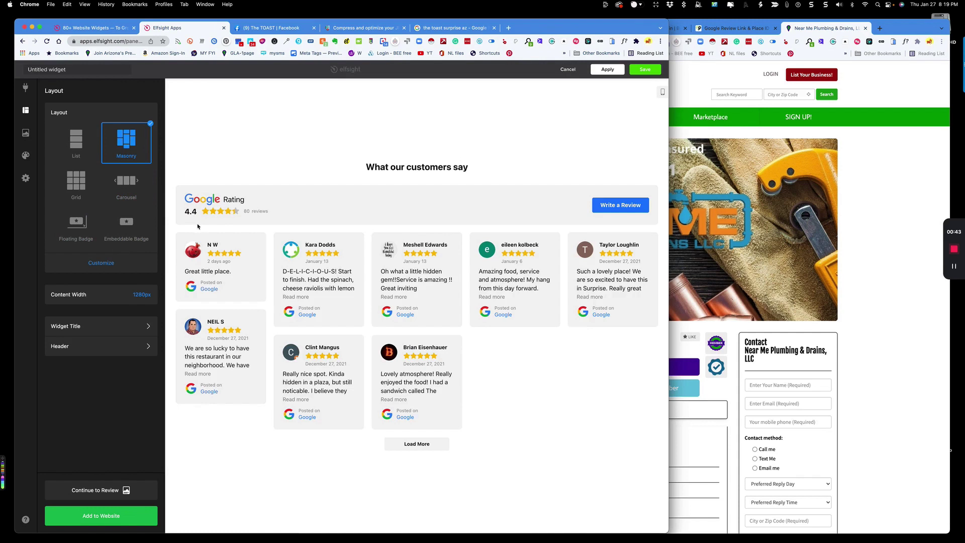
# Step: Set the Masonry layout to 10 posts with a gap of 10
pyautogui.click(112, 259)
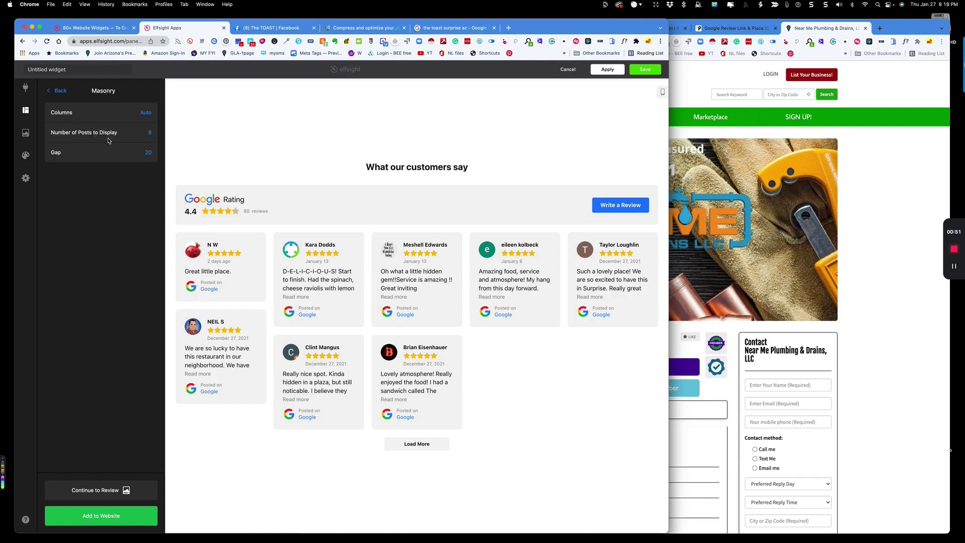
pyautogui.click(150, 133)
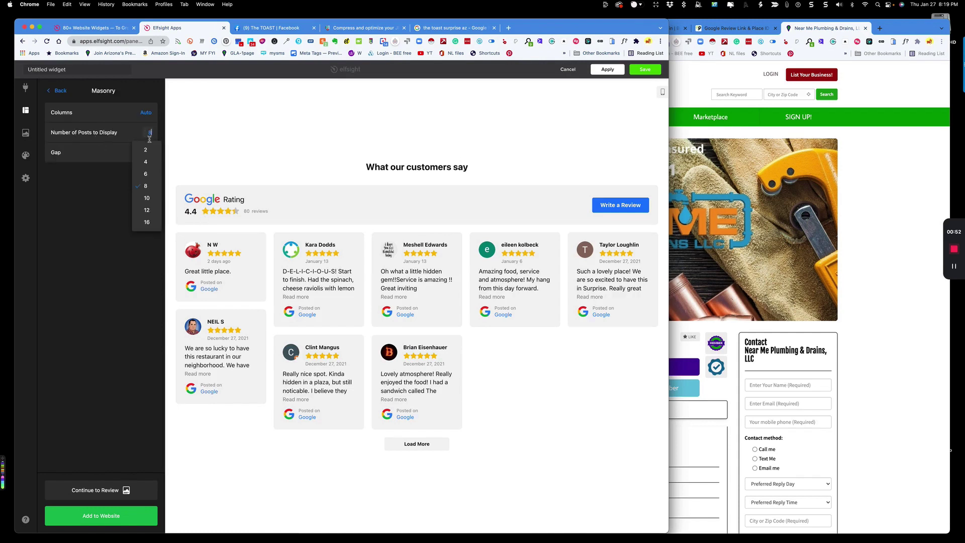
pyautogui.click(146, 199)
pyautogui.click(148, 152)
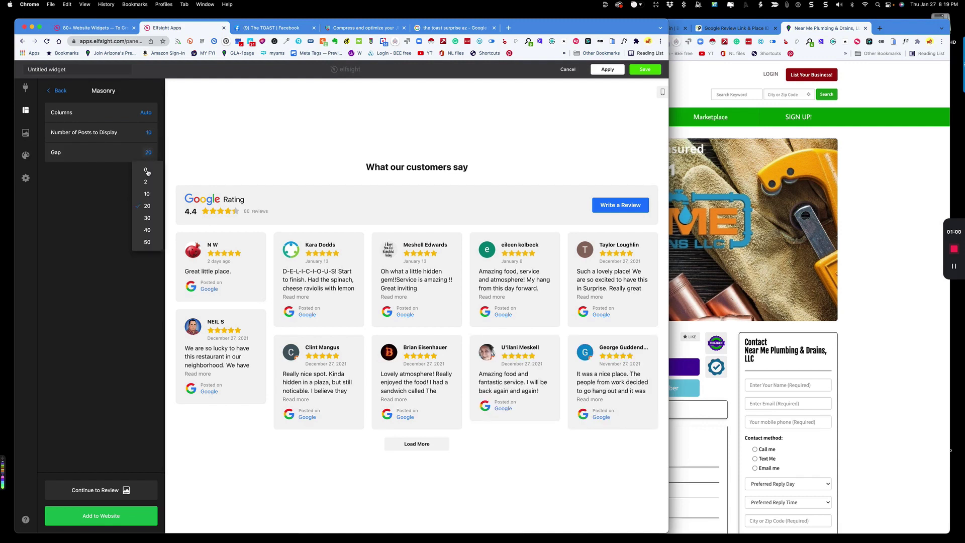
pyautogui.click(147, 194)
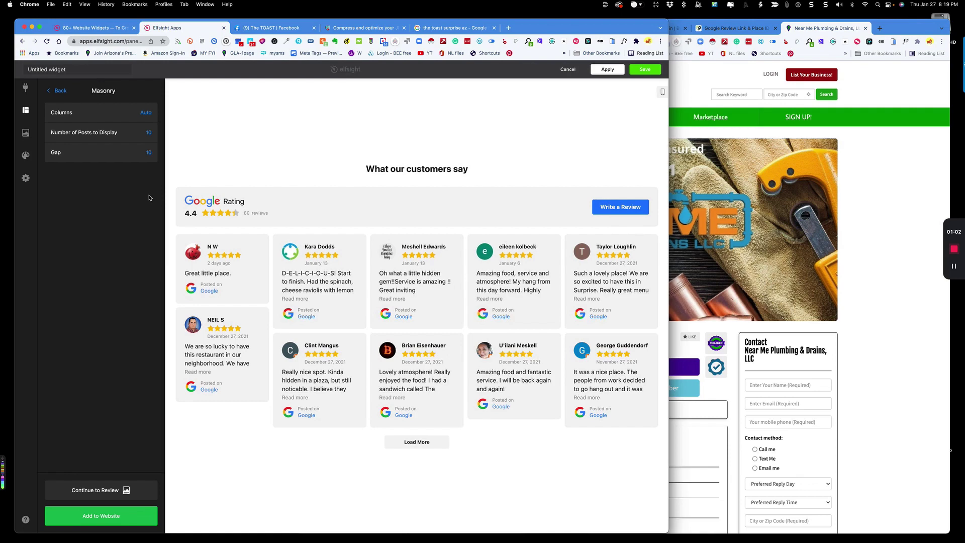
# Step: Give the widget a custom content width of 600
pyautogui.click(56, 91)
pyautogui.click(140, 295)
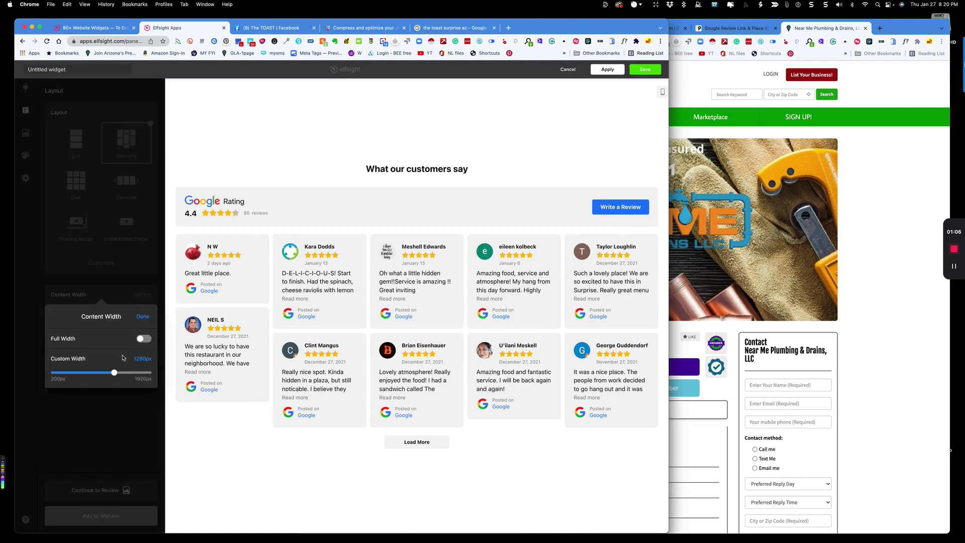
pyautogui.doubleClick(142, 359)
pyautogui.write('600')
# Step: Retitle the widget 'Reviews from Around The Web'
pyautogui.click(142, 316)
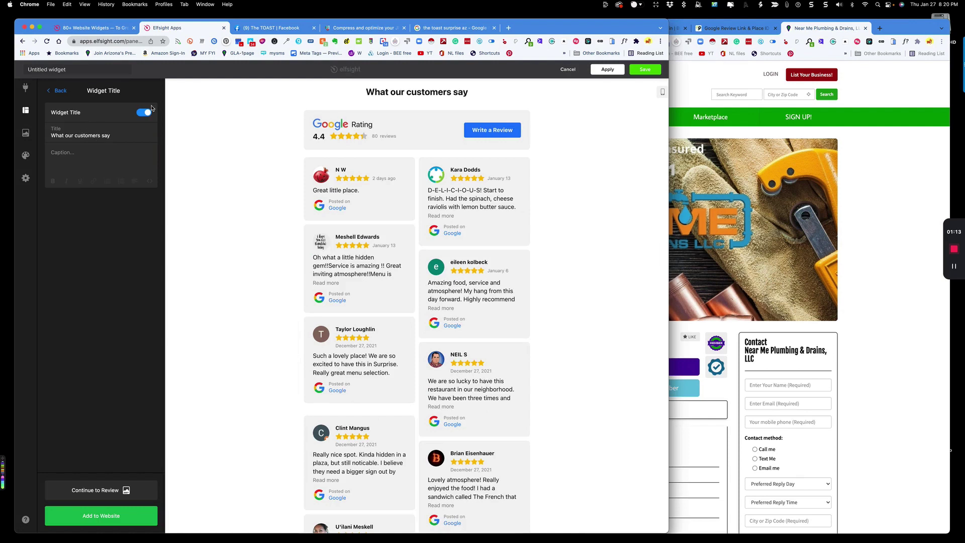
pyautogui.tripleClick(100, 135)
pyautogui.write('Rev')
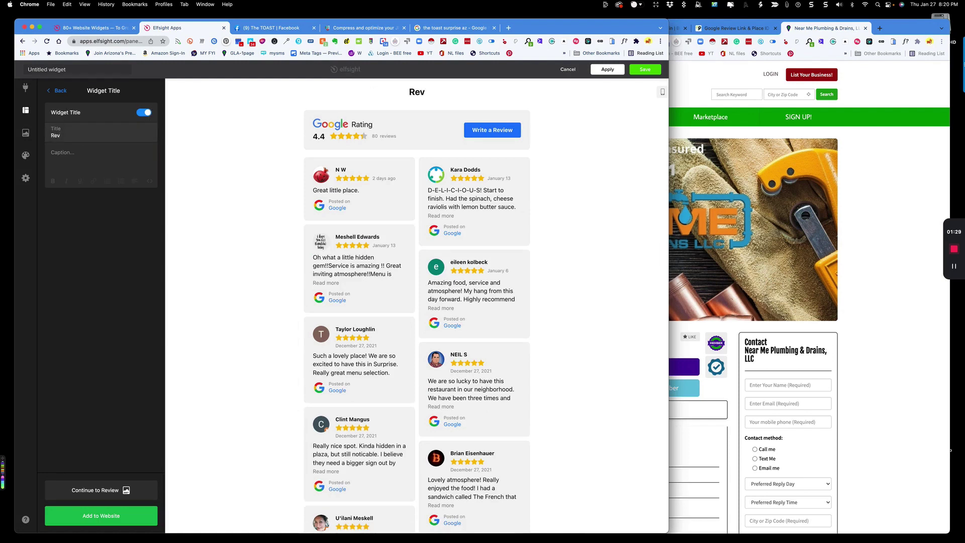
pyautogui.write('iews from Around The Web')
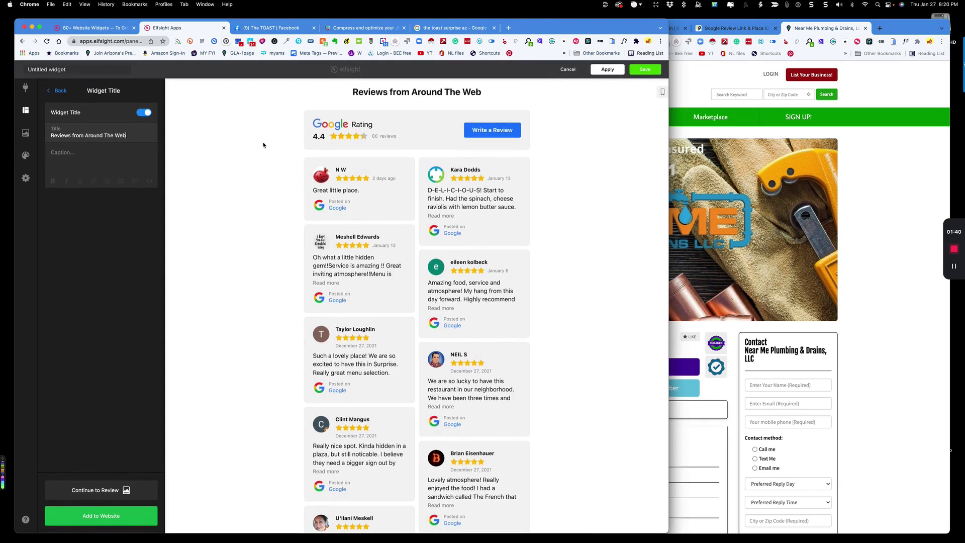
# Step: Toggle the author name, picture, date, star rating and Google source options on review cards
pyautogui.click(100, 490)
pyautogui.click(143, 224)
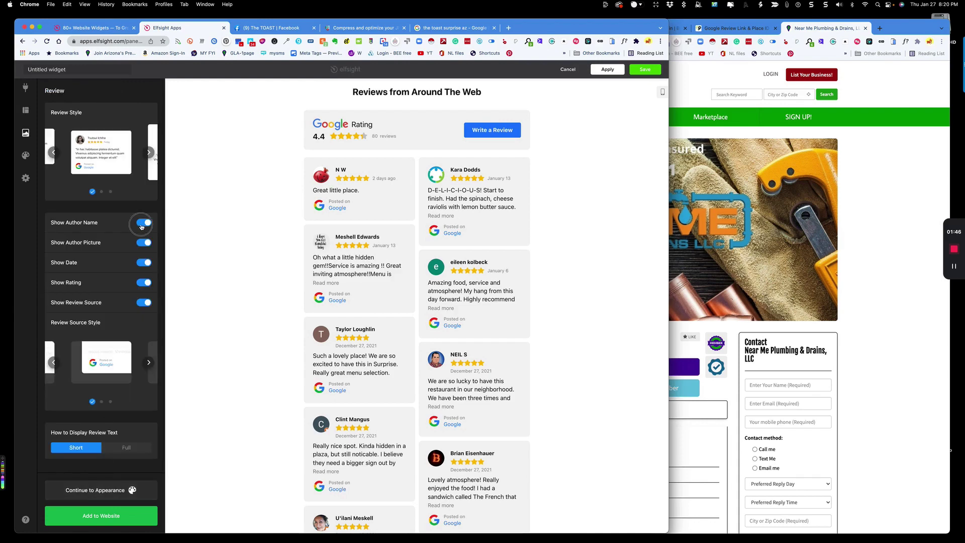
pyautogui.click(142, 243)
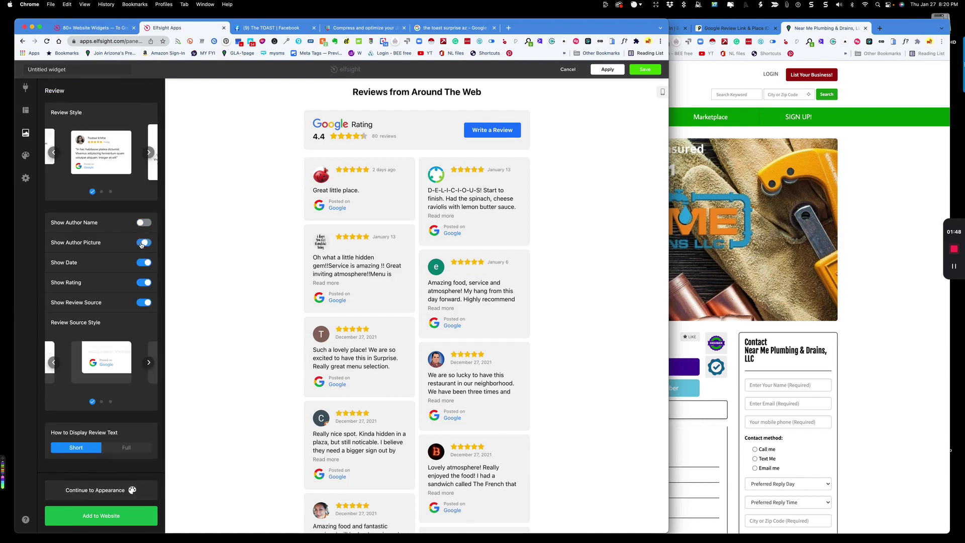
pyautogui.click(142, 262)
pyautogui.click(141, 283)
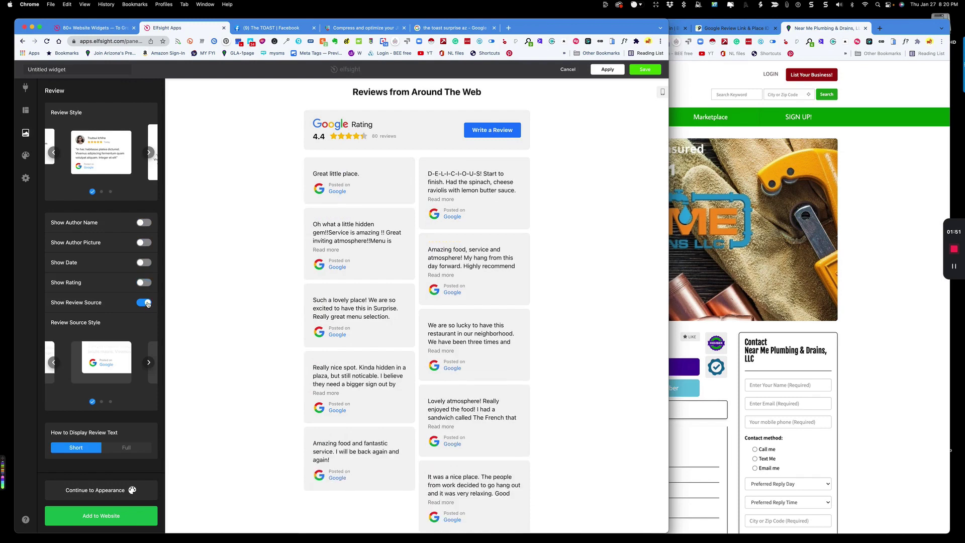
pyautogui.click(148, 304)
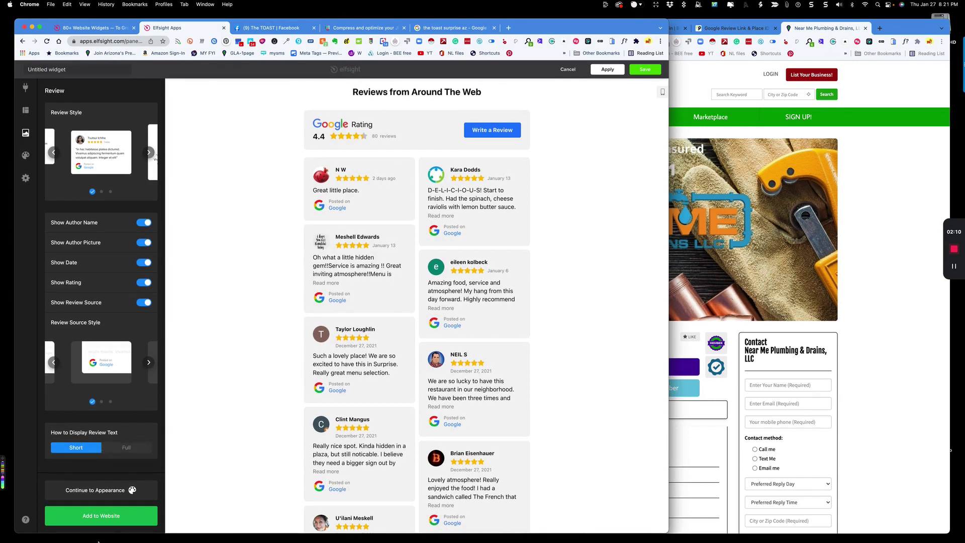
# Step: Try a purple accent and the Dark scheme, then return to the Light scheme
pyautogui.click(102, 490)
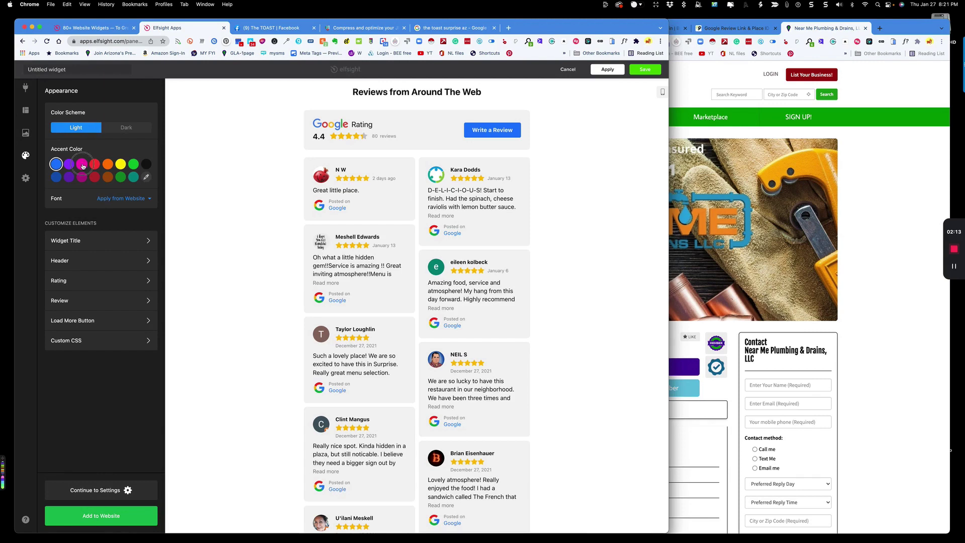
pyautogui.click(63, 163)
pyautogui.click(127, 127)
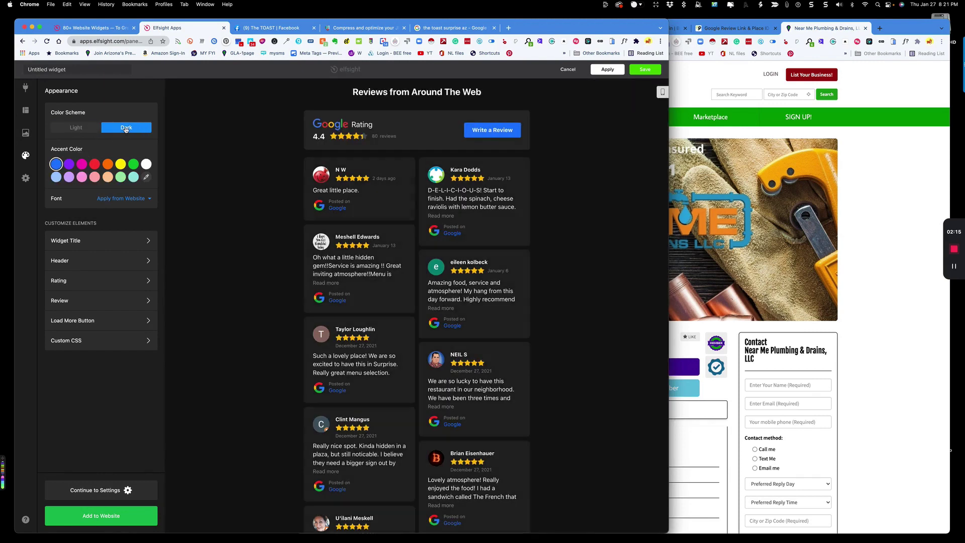
pyautogui.click(76, 127)
# Step: Browse the Widget Title, Custom CSS and Load More Button styling options
pyautogui.click(100, 240)
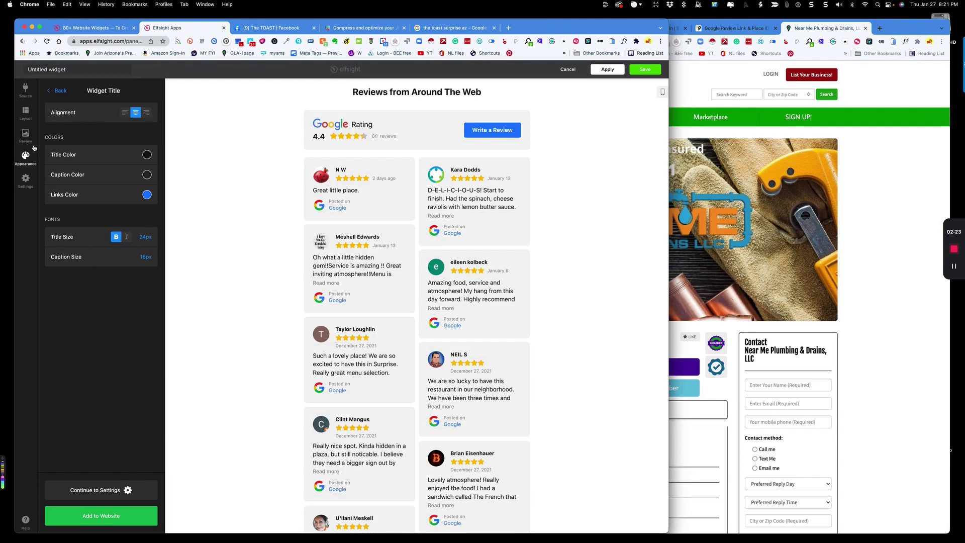
pyautogui.click(59, 91)
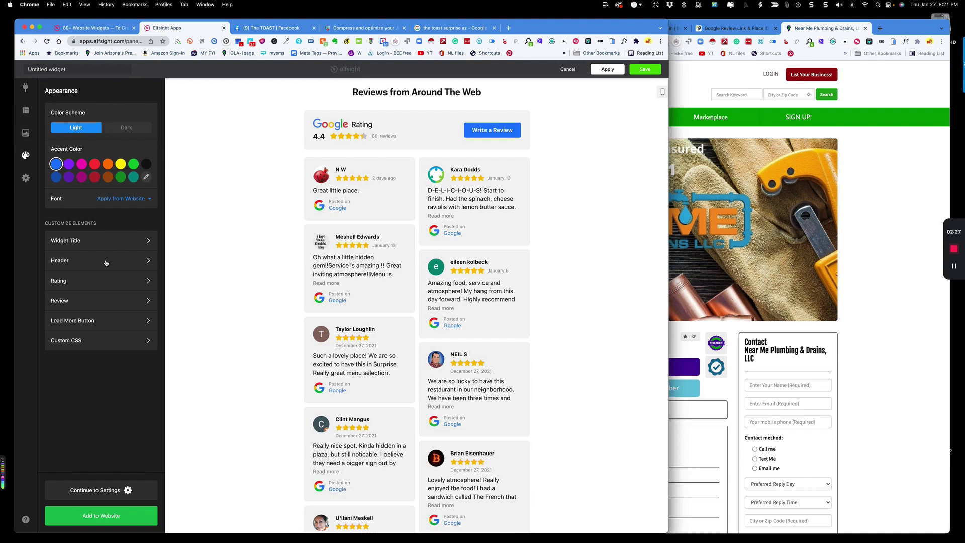
pyautogui.click(89, 342)
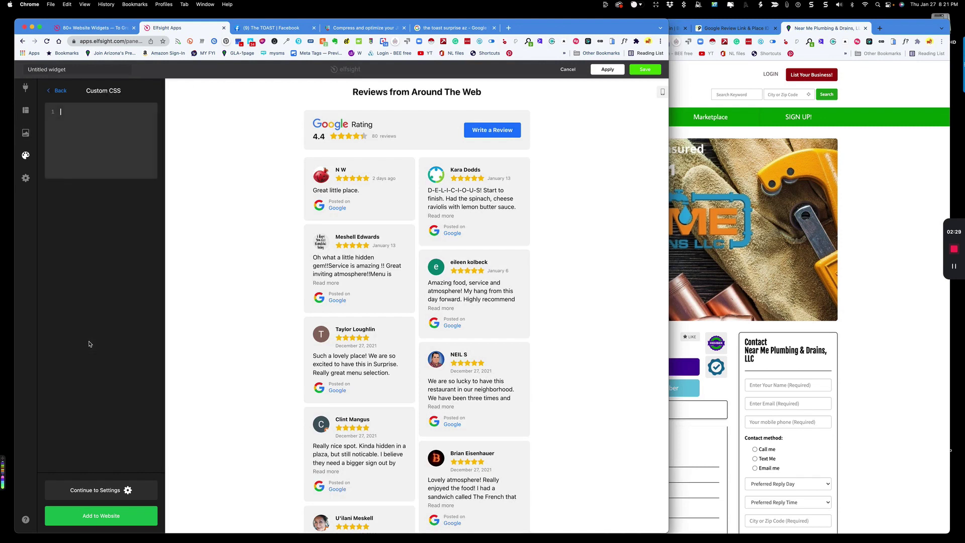
pyautogui.click(60, 91)
pyautogui.click(89, 324)
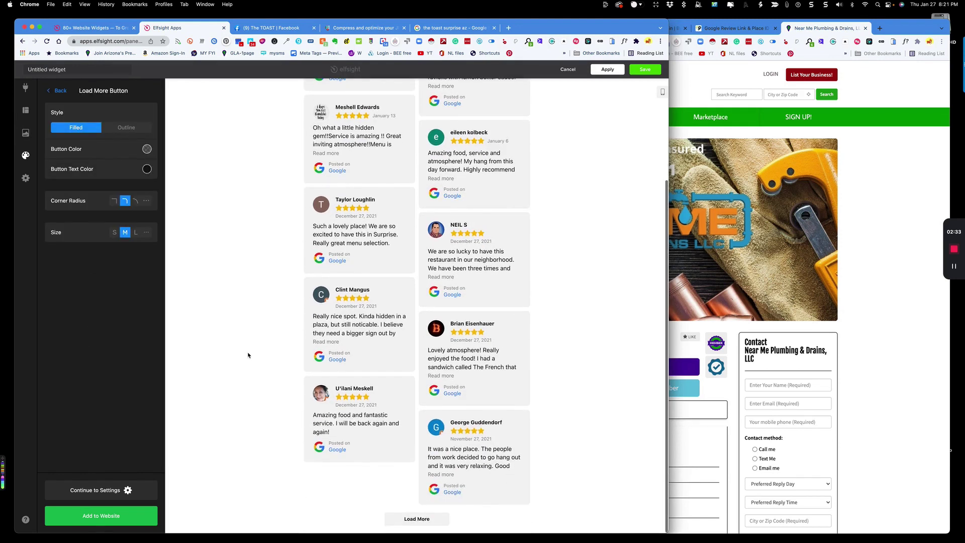
pyautogui.scroll(2, 417, 503)
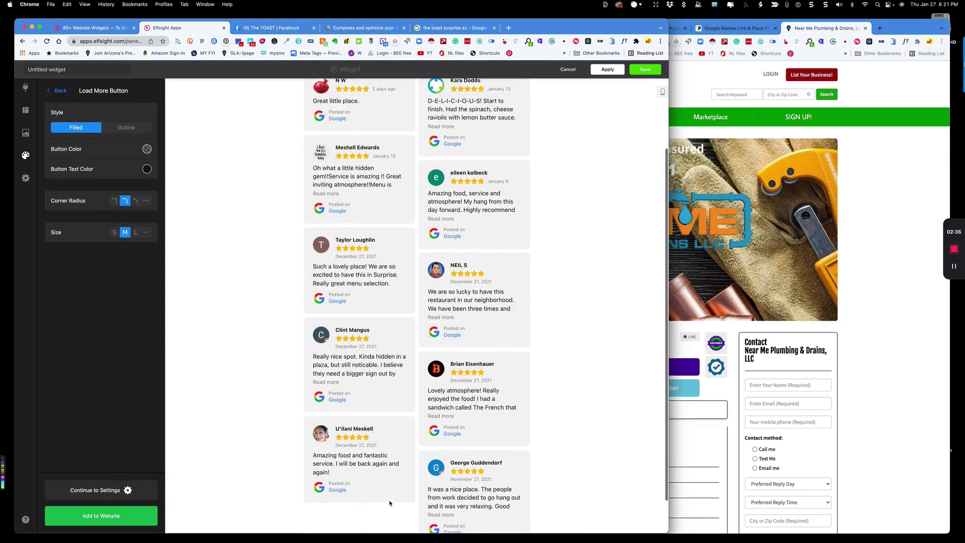
pyautogui.scroll(-2, 390, 363)
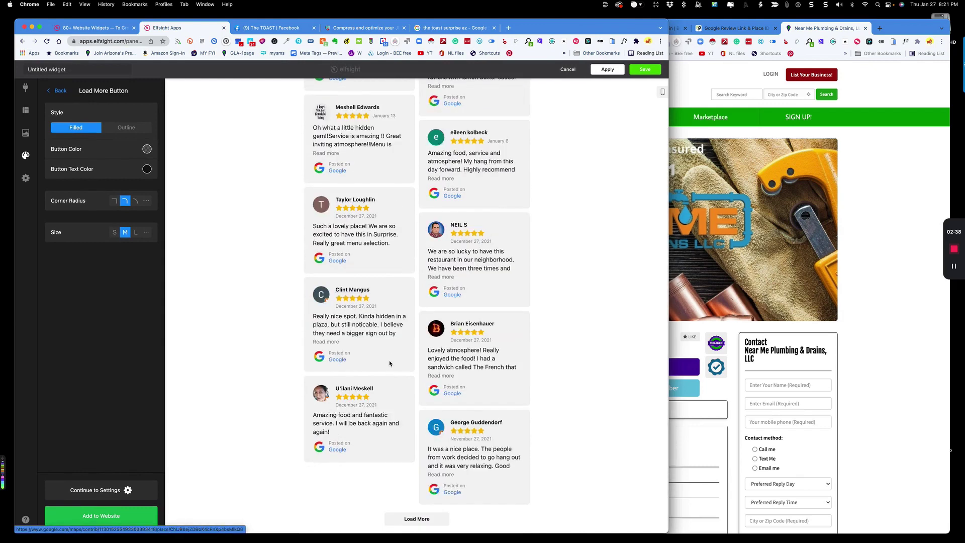
pyautogui.scroll(2, 384, 349)
pyautogui.scroll(-2, 380, 335)
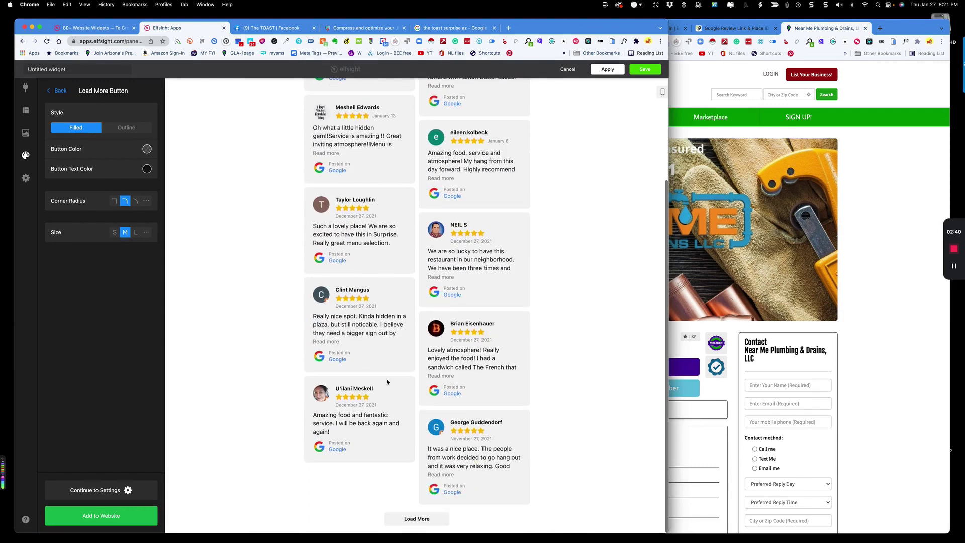
pyautogui.scroll(4, 302, 437)
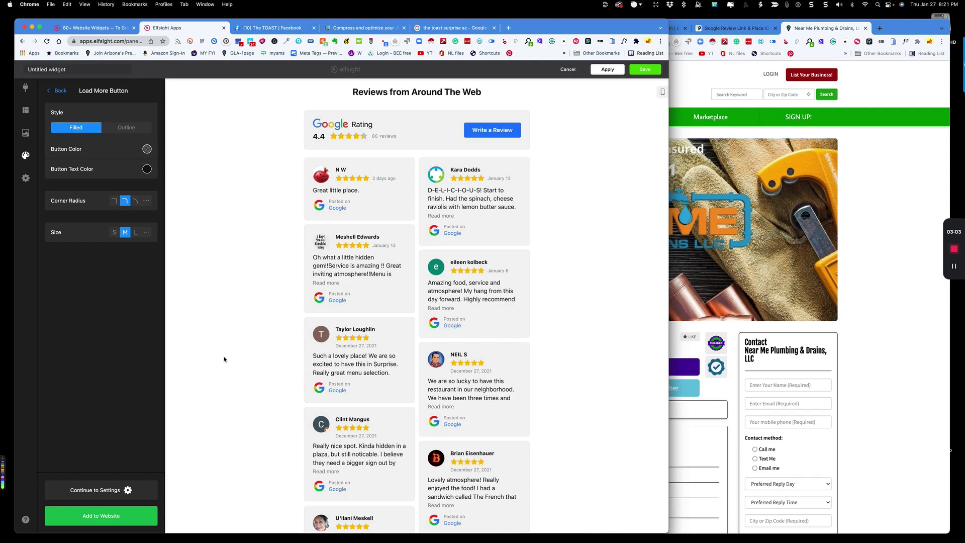
# Step: Turn off external links and filter reviews to a minimum rating of 4 stars
pyautogui.click(101, 489)
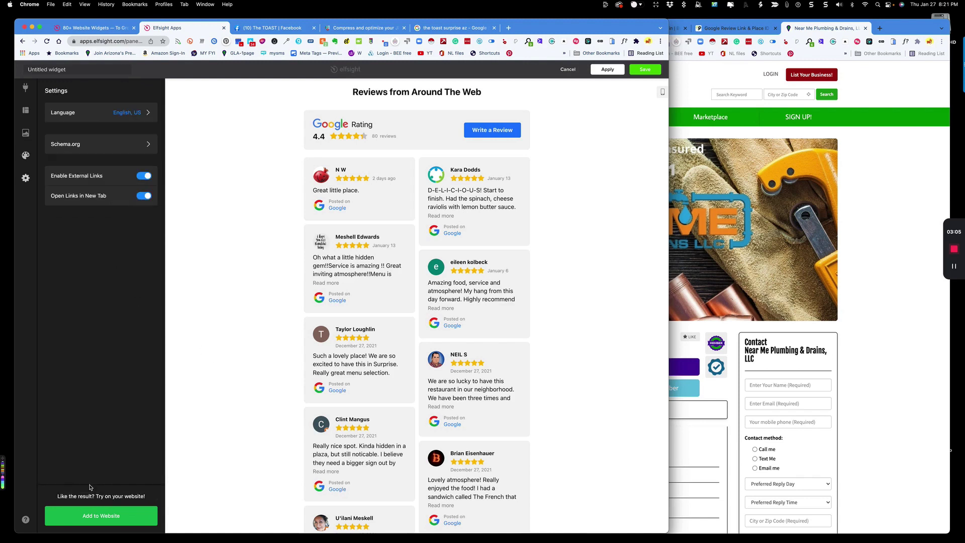
pyautogui.click(144, 176)
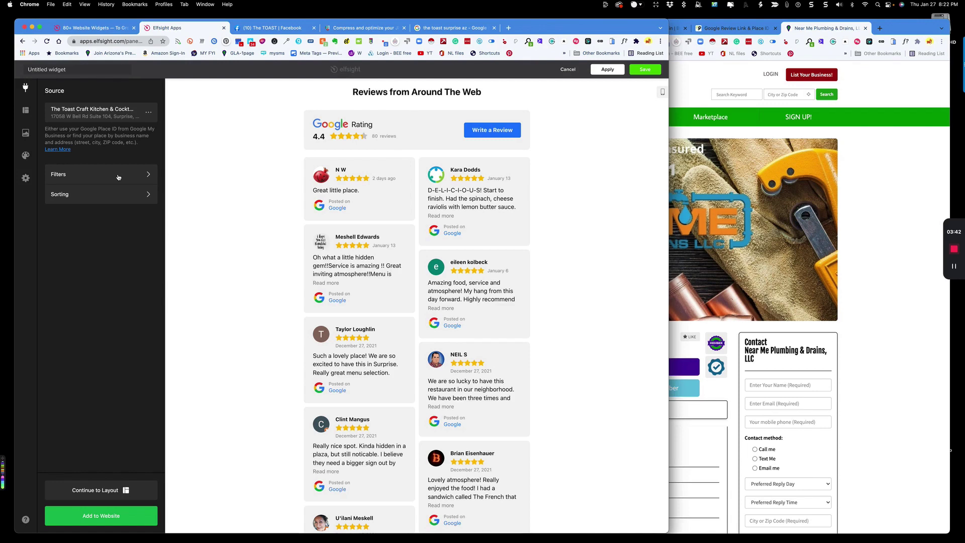
pyautogui.click(119, 176)
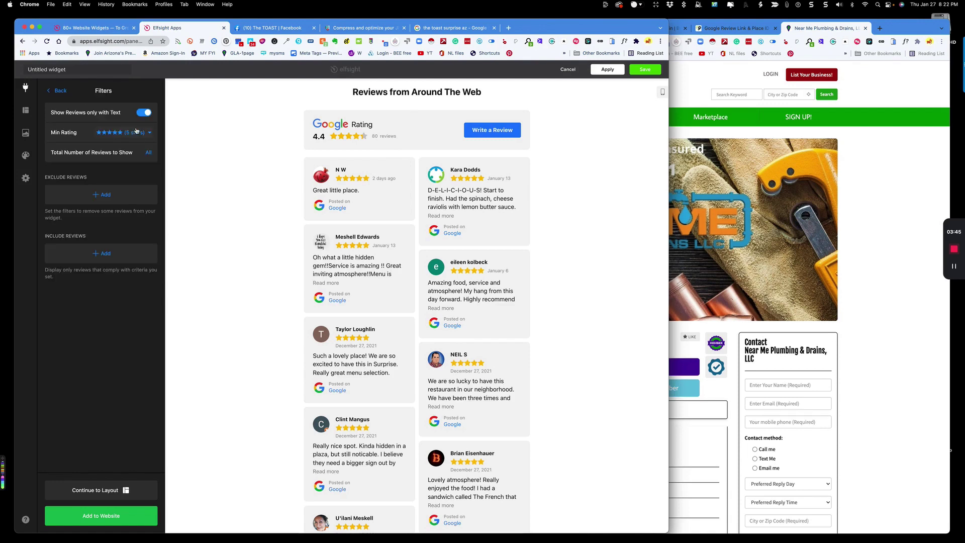
pyautogui.click(138, 132)
pyautogui.click(127, 162)
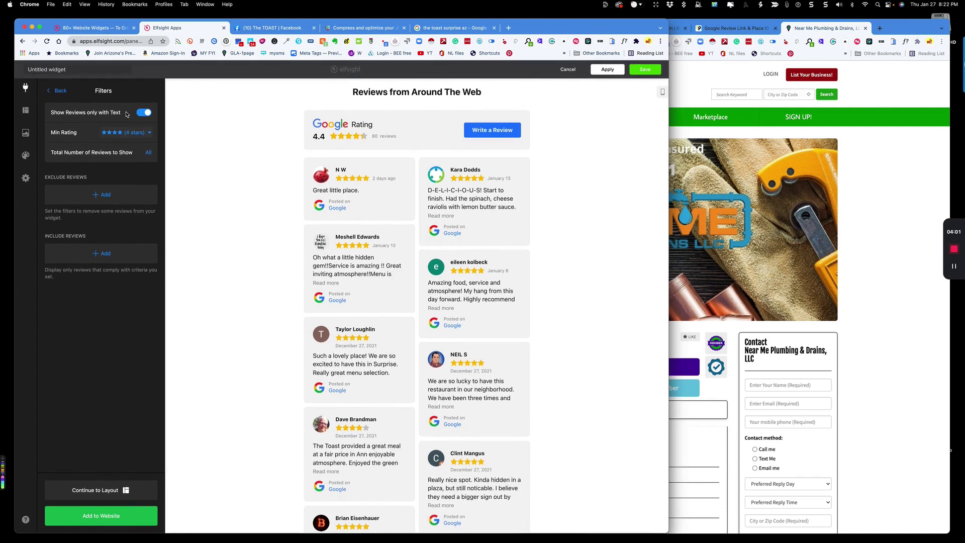
# Step: Rename the widget 'The Toast Google Reviews' and save it
pyautogui.click(64, 69)
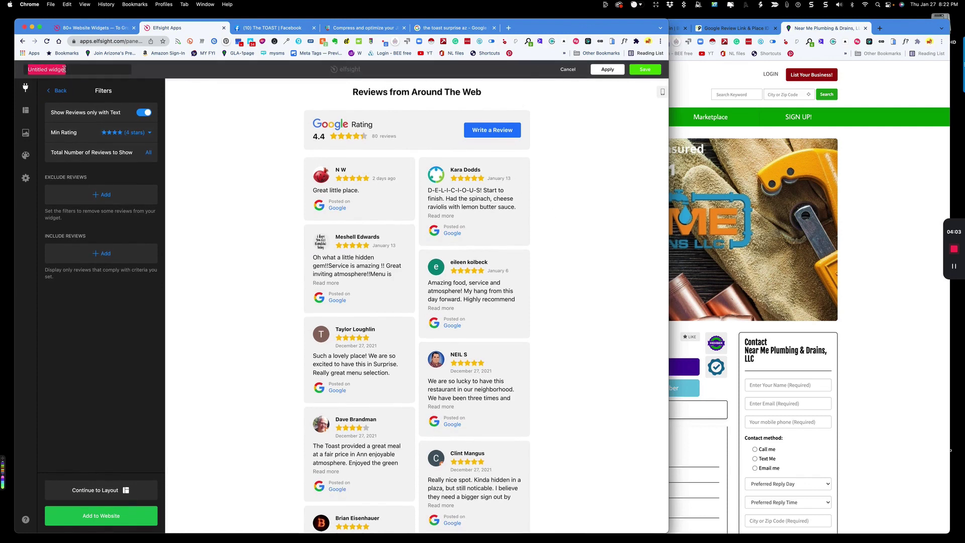
pyautogui.write('The Toast Google Reviews')
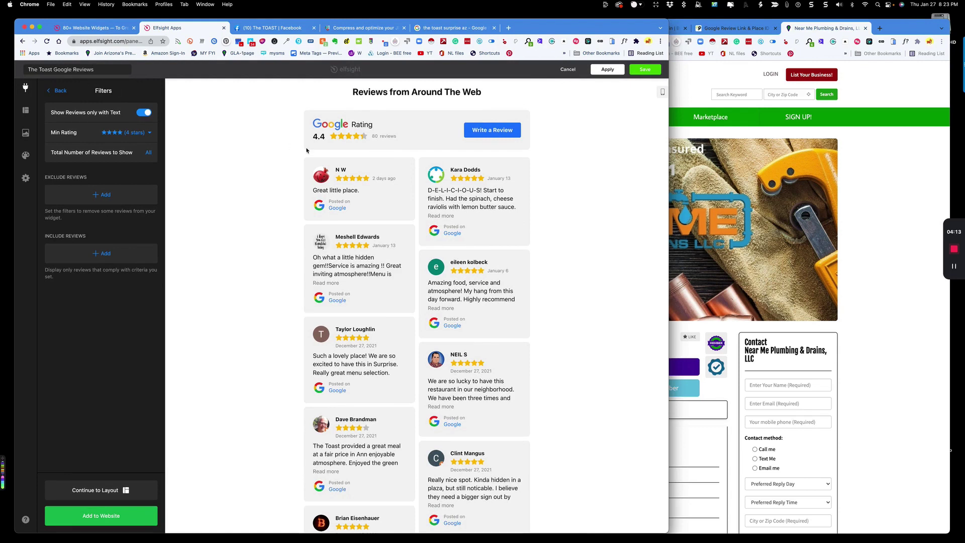
pyautogui.click(604, 72)
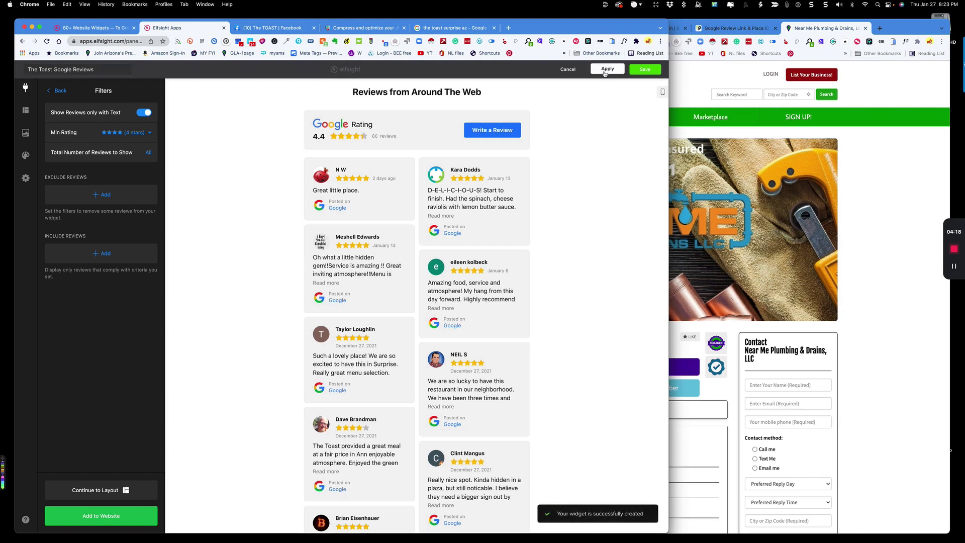
# Step: Copy the widget's install code, then switch to the directory admin window
pyautogui.scroll(-3, 311, 230)
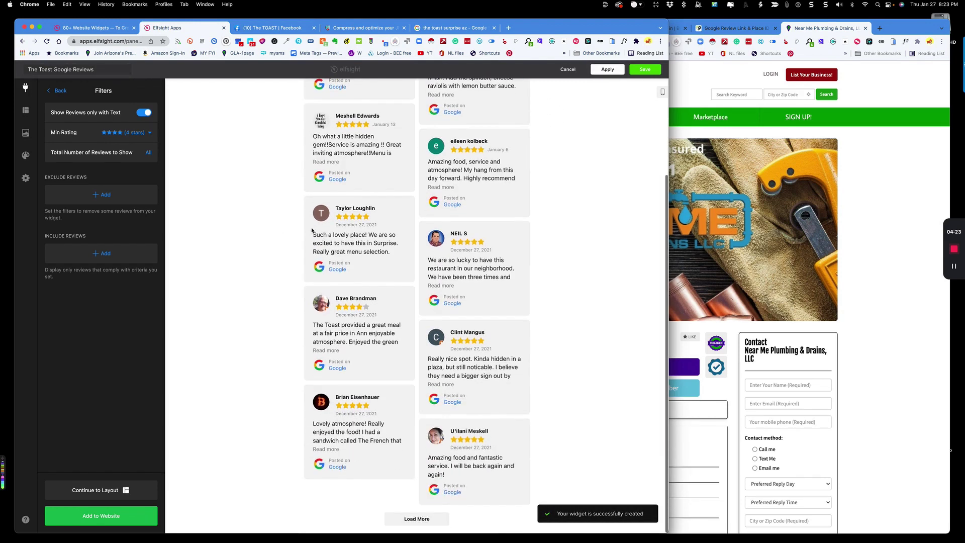
pyautogui.click(109, 517)
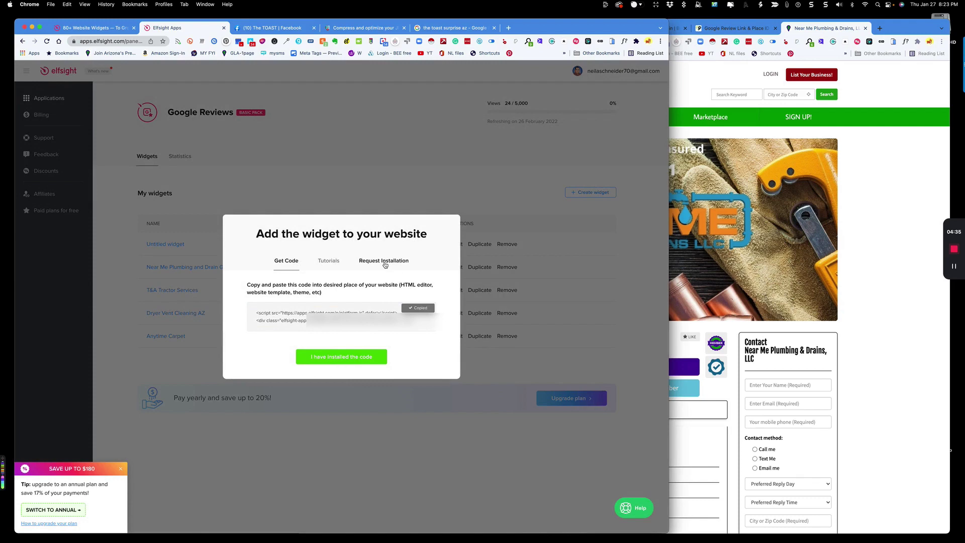
pyautogui.click(349, 356)
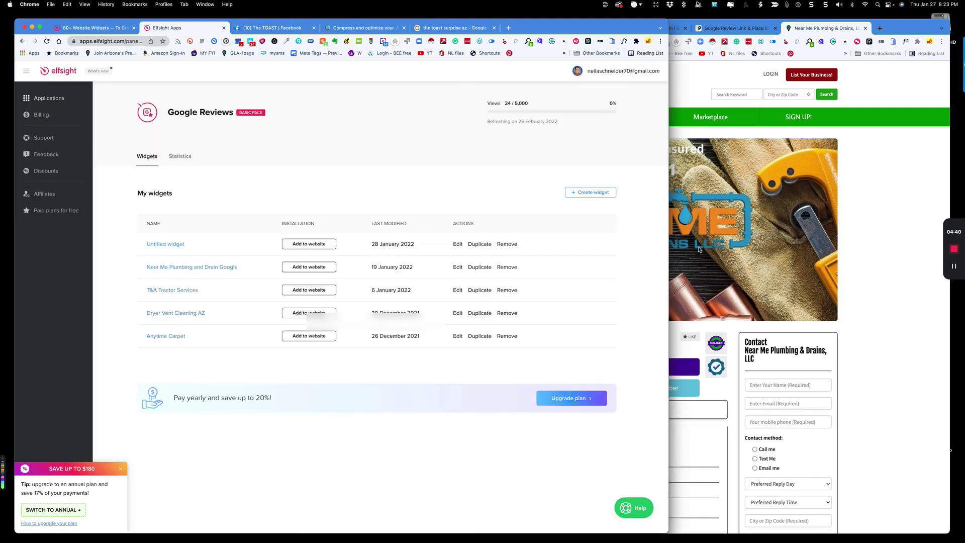
# Step: From the admin Members list, log in as The Toast Craft Kitchen & Cocktails member
pyautogui.click(898, 31)
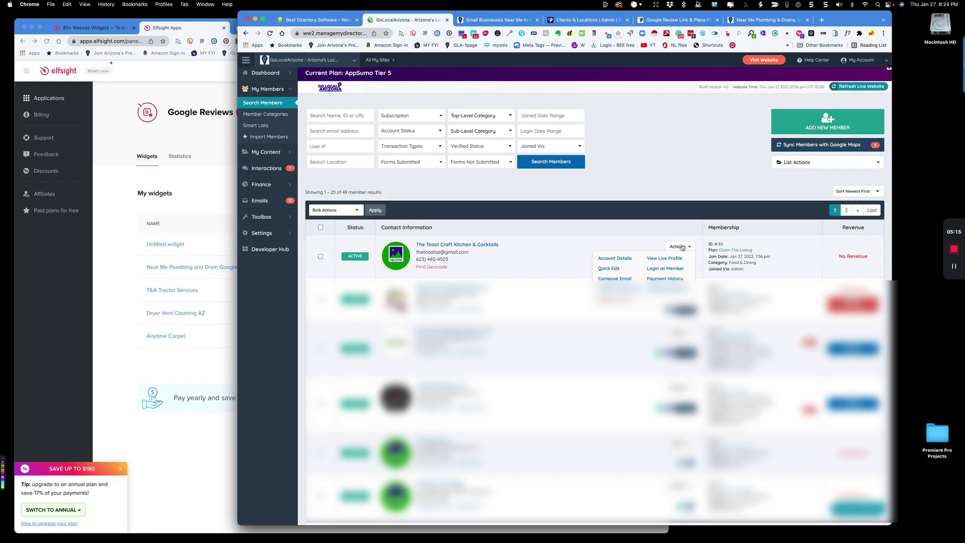
pyautogui.click(672, 268)
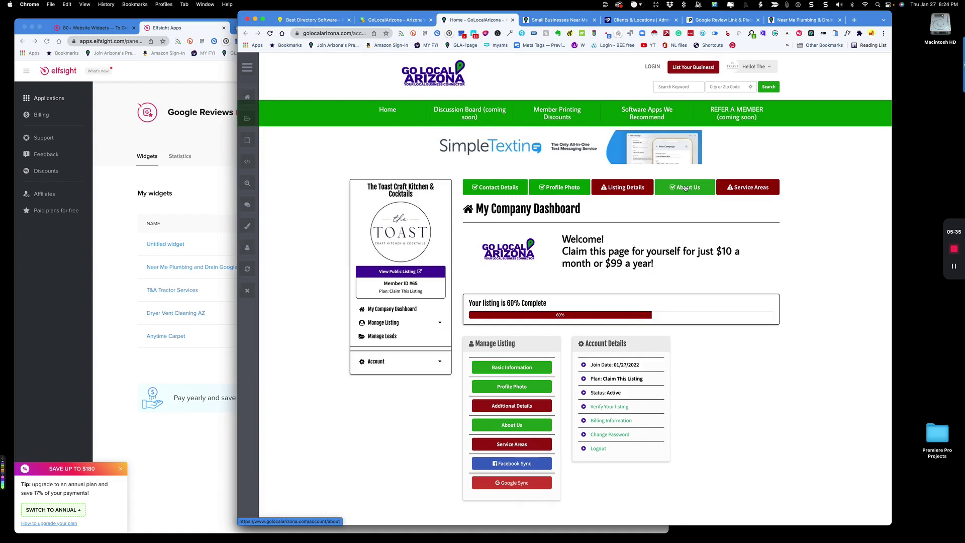
# Step: Paste the Elfsight script and widget div at the end of The Toast's About Us HTML and save
pyautogui.click(685, 188)
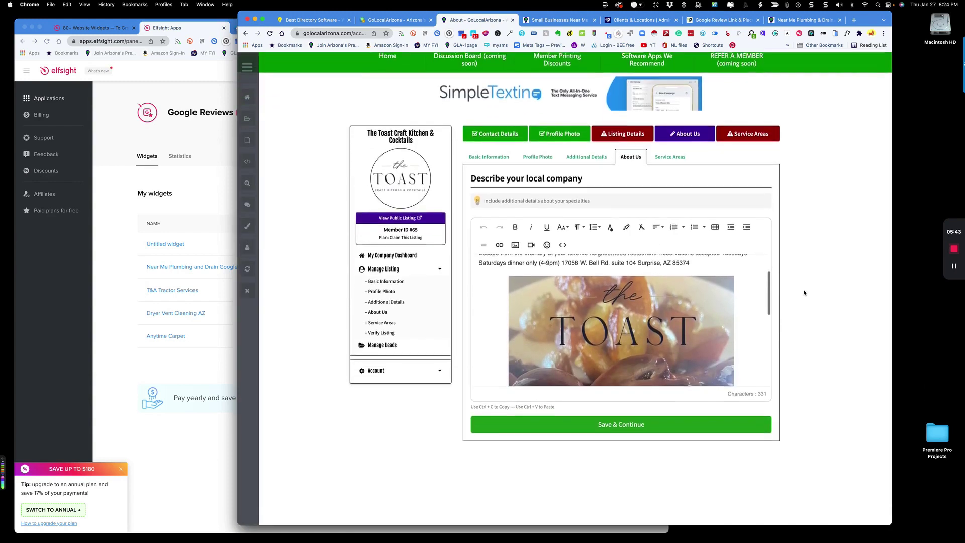
pyautogui.scroll(-3, 803, 290)
pyautogui.scroll(-5, 623, 282)
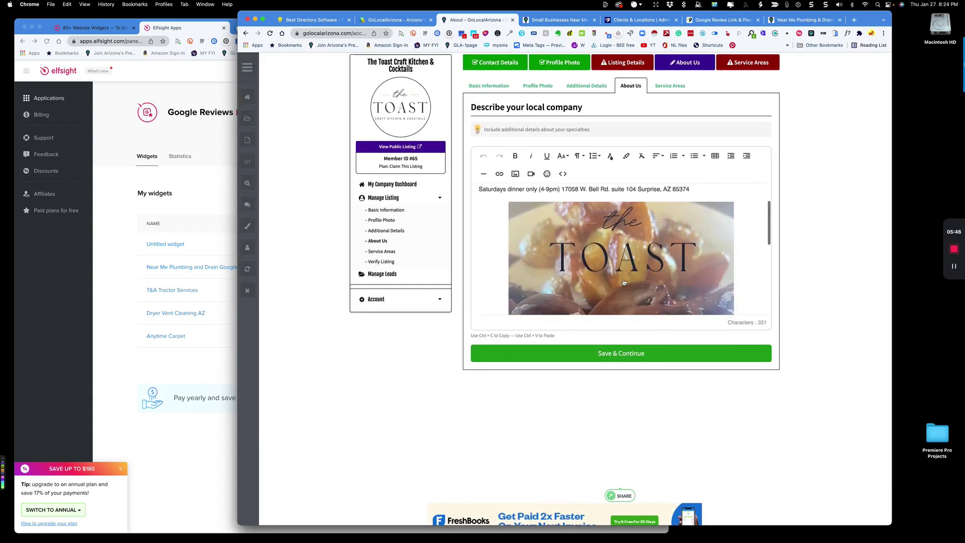
pyautogui.scroll(5, 696, 270)
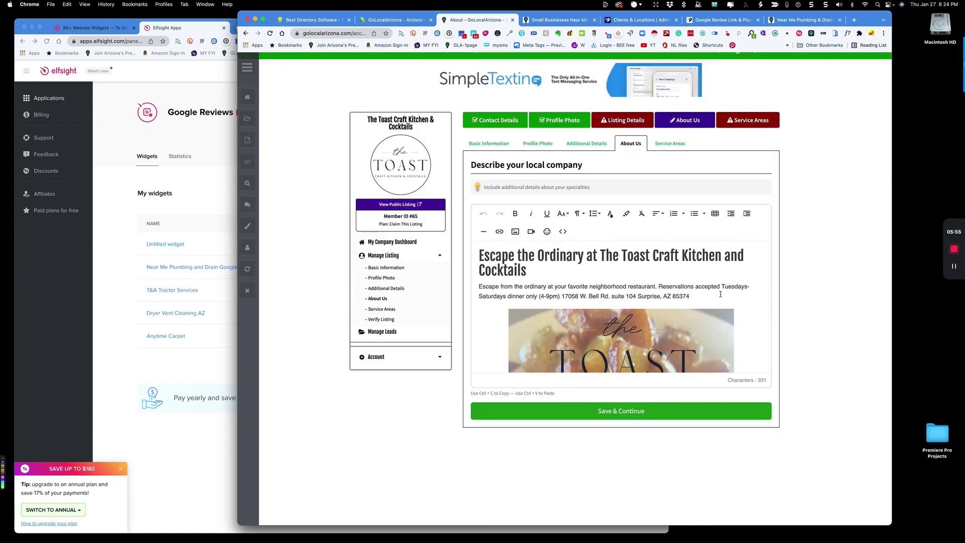
pyautogui.scroll(-4, 720, 294)
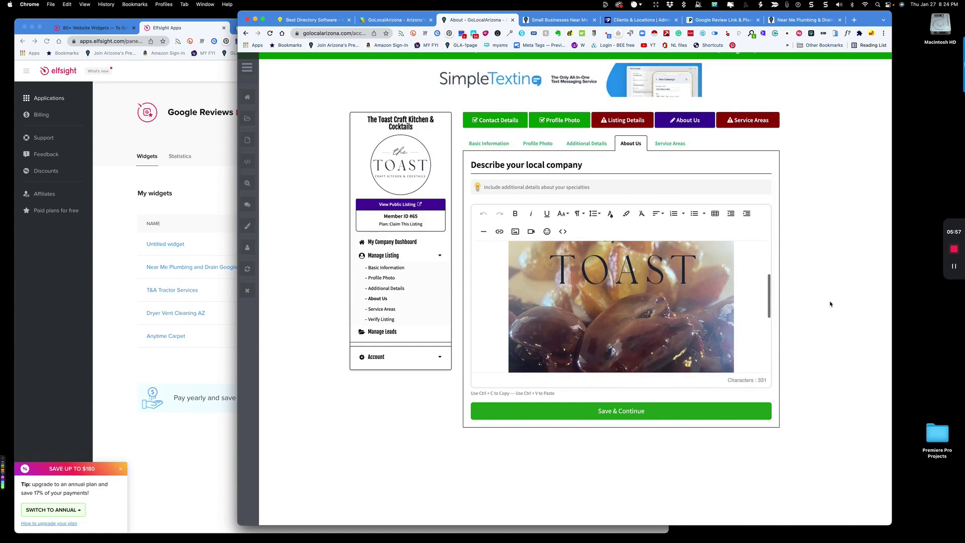
pyautogui.scroll(-2, 829, 302)
pyautogui.scroll(5, 821, 302)
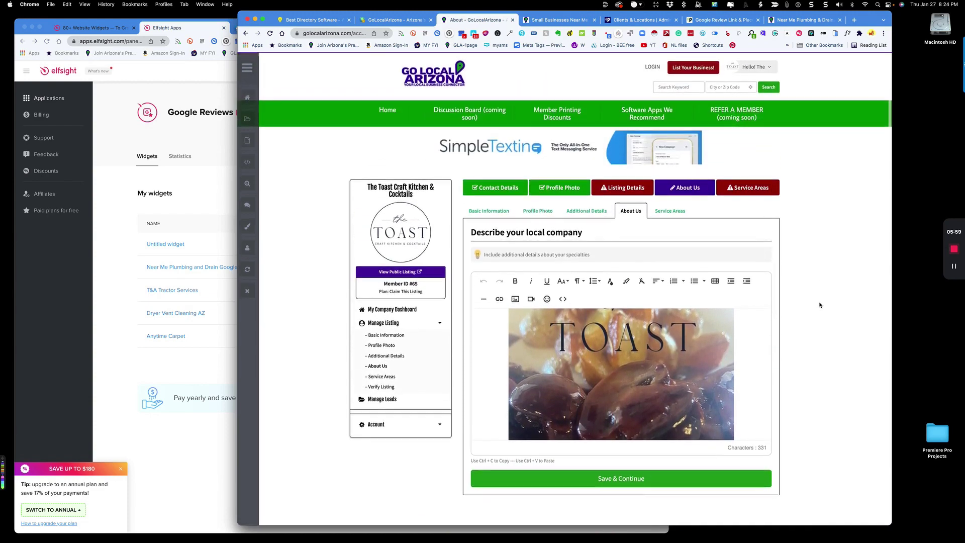
pyautogui.scroll(-4, 552, 327)
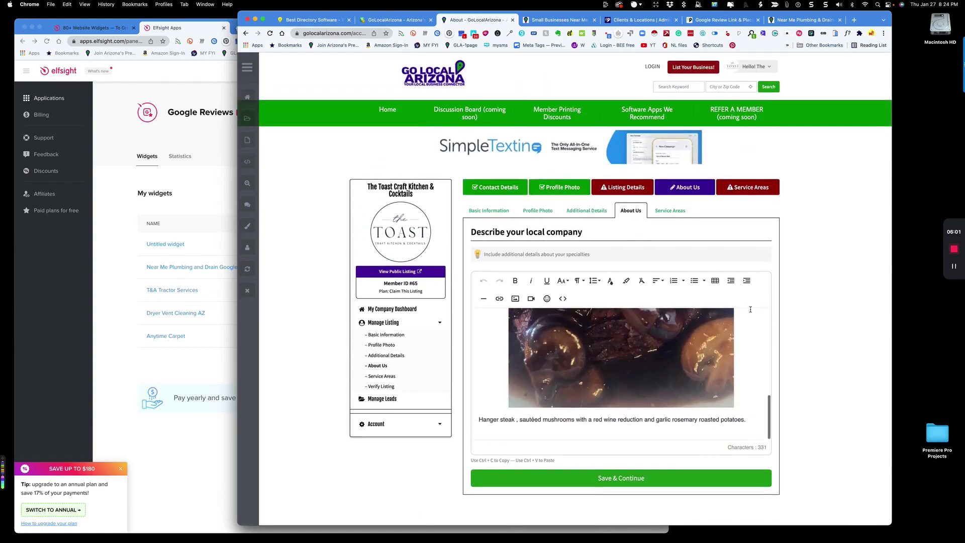
pyautogui.click(563, 296)
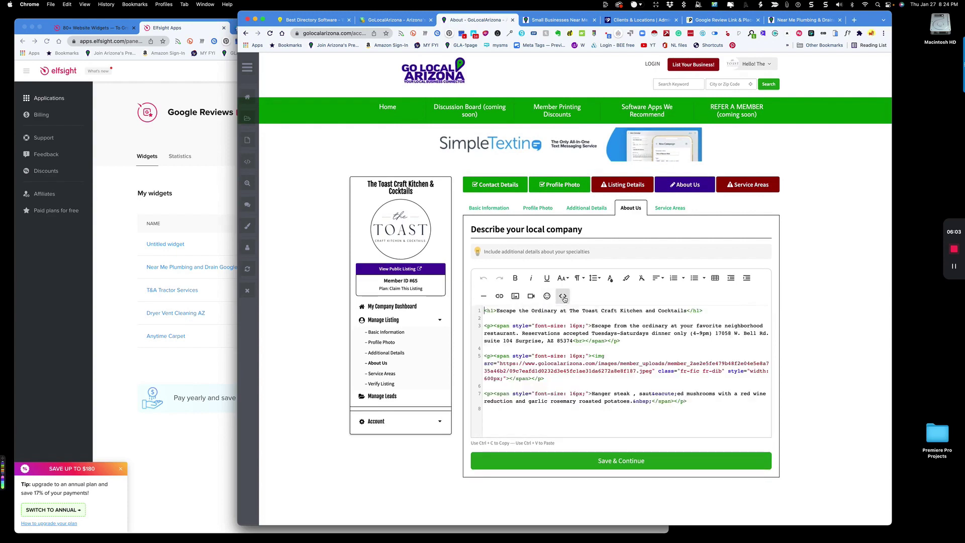
pyautogui.scroll(-3, 662, 347)
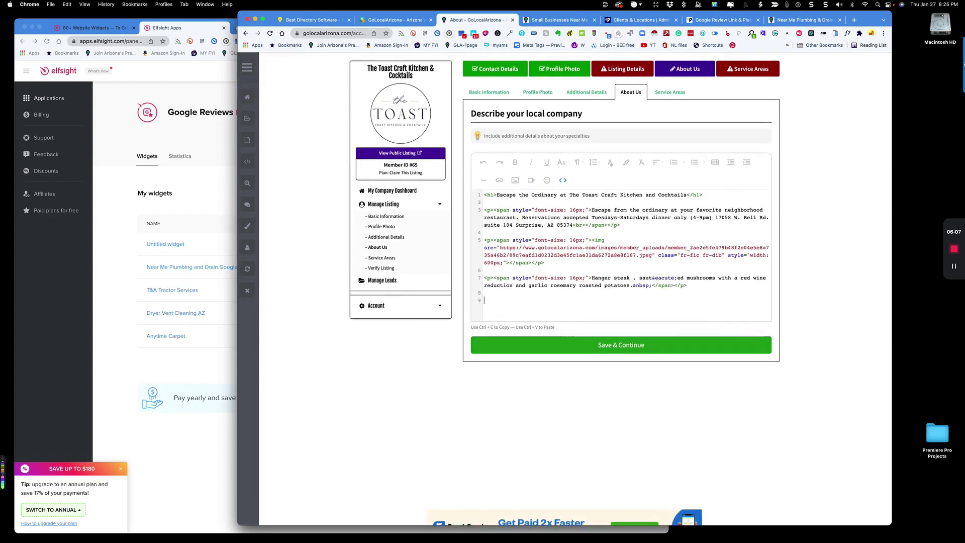
pyautogui.write('<script src="https://apps.elfsight.com/p/platform.js" defer></script> <div class="elfsight-app-65428f90-8163-43a3-9d05-6f7512b557f3"></div>')
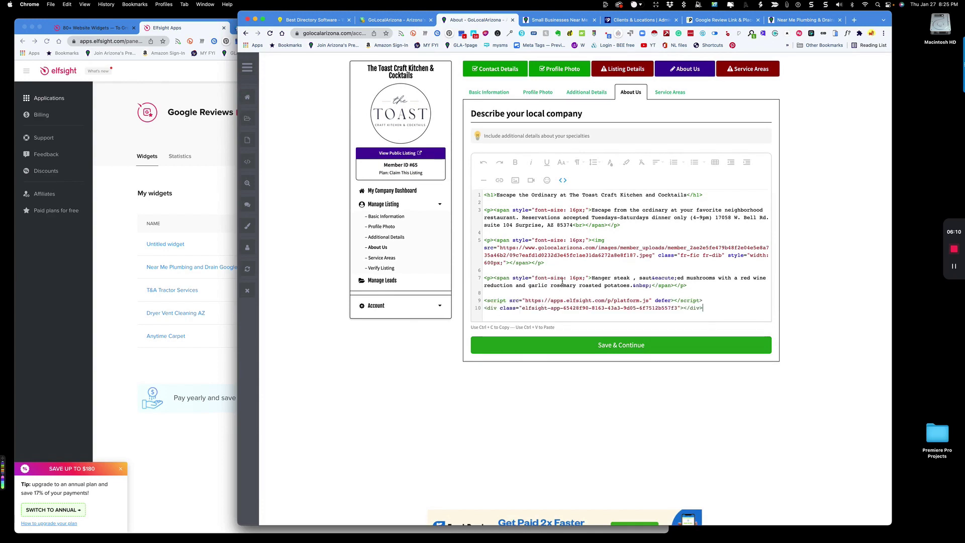
pyautogui.click(661, 346)
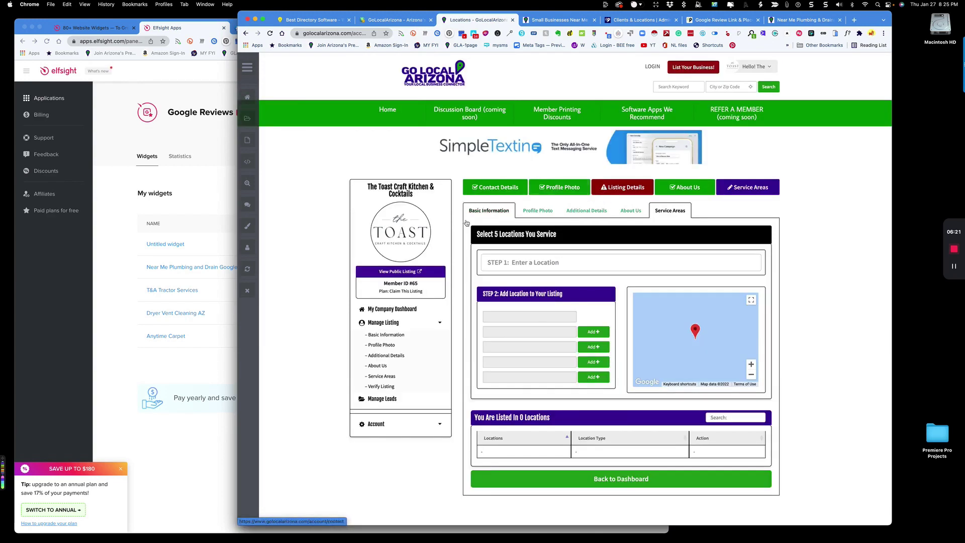
# Step: Open The Toast Craft Kitchen & Cocktails public listing page and look over the profile
pyautogui.click(404, 275)
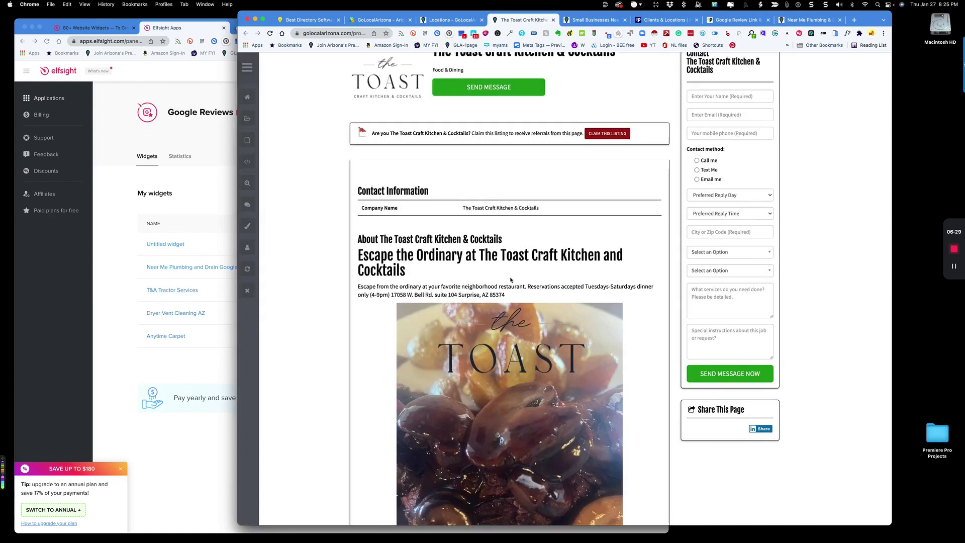
pyautogui.scroll(-10, 511, 280)
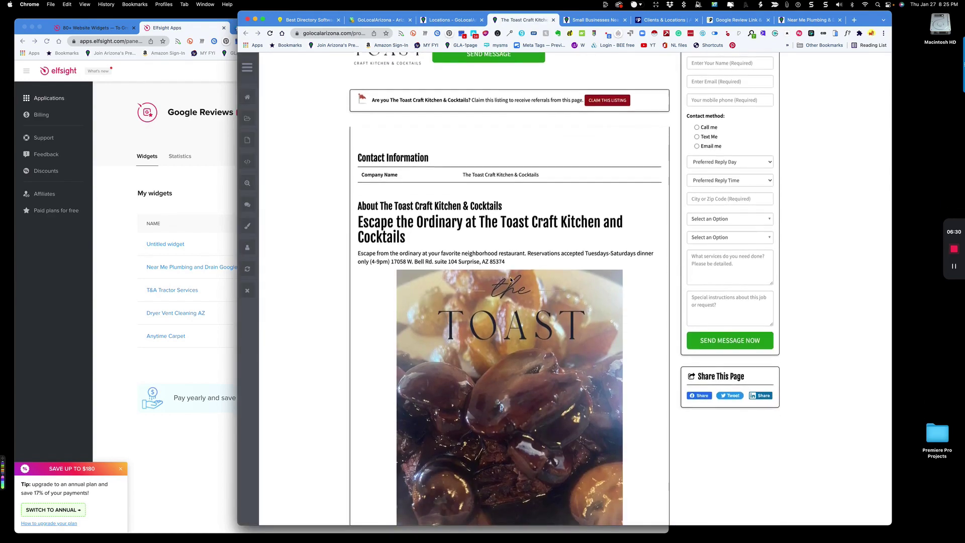
pyautogui.scroll(-5, 511, 280)
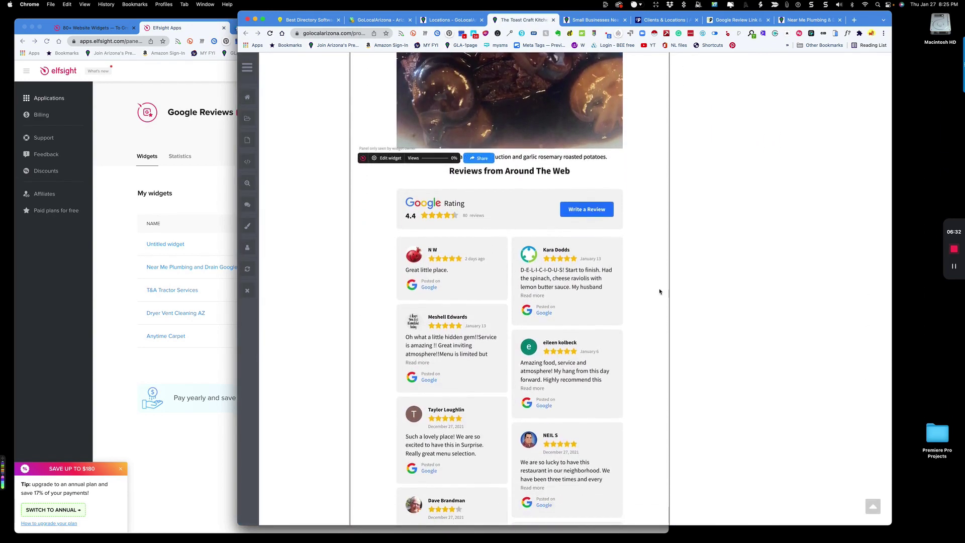
pyautogui.scroll(-3, 654, 292)
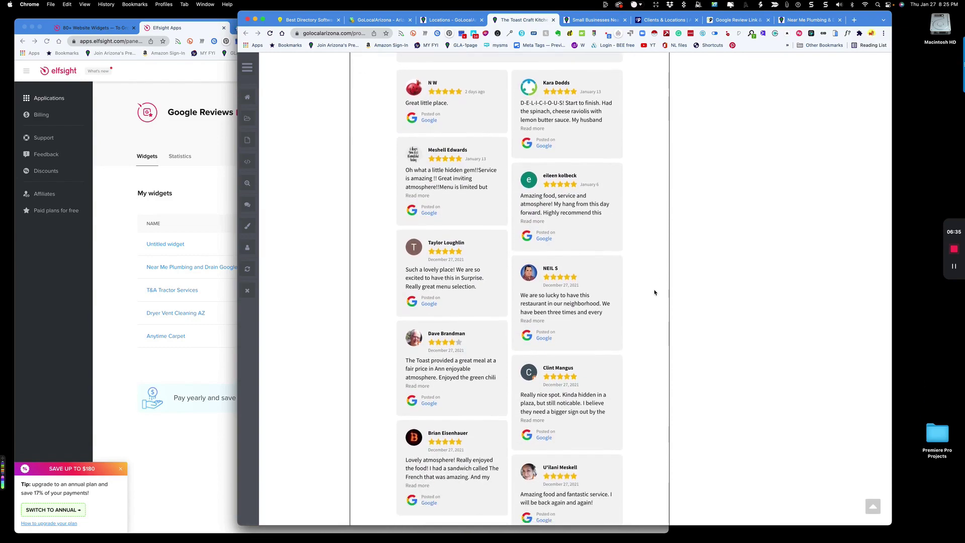
pyautogui.scroll(5, 654, 292)
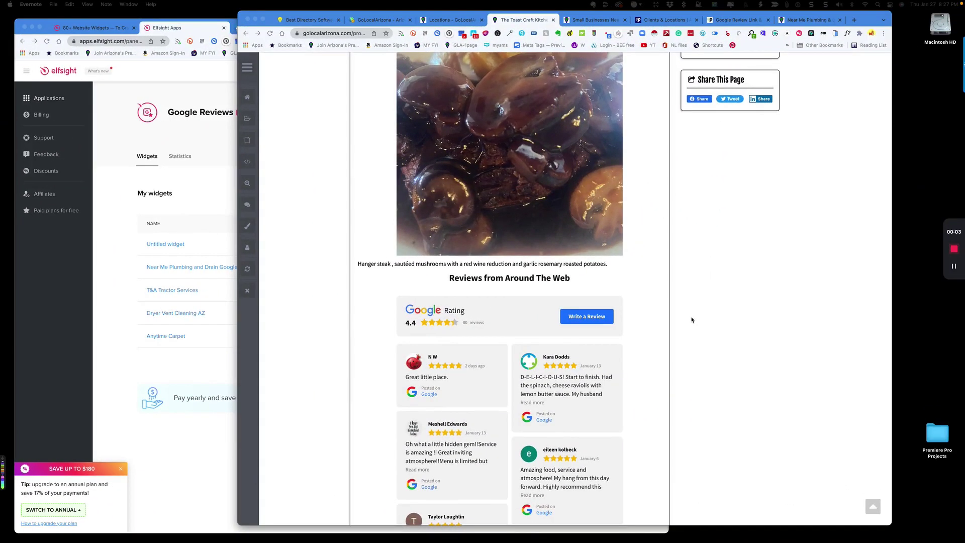
pyautogui.scroll(3, 694, 320)
pyautogui.scroll(5, 693, 320)
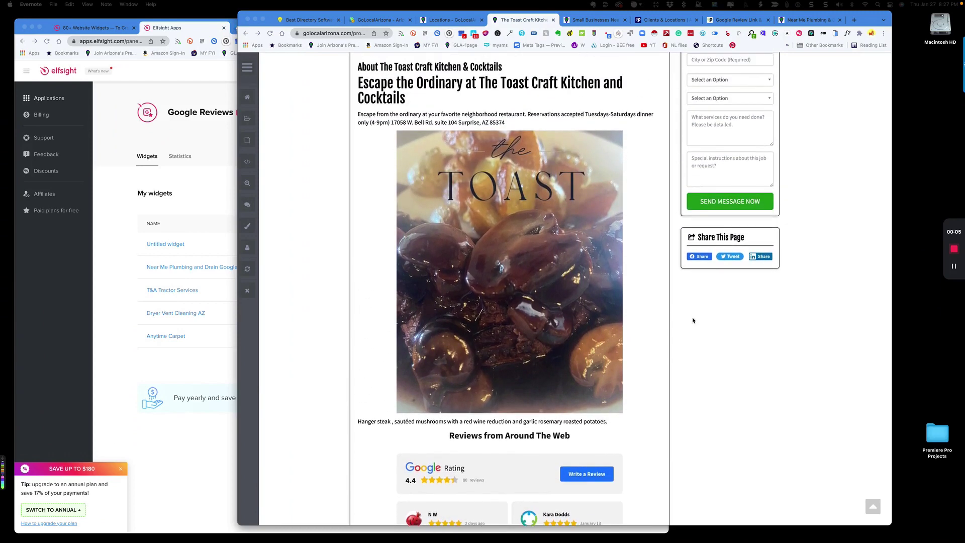
pyautogui.scroll(2, 693, 321)
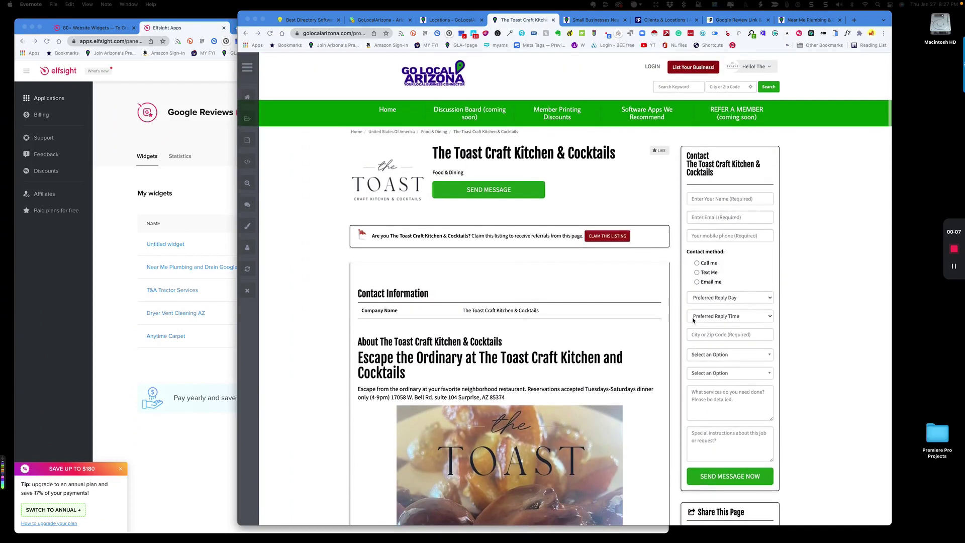
# Step: Check the 4.4-star Reviews from Around The Web widget below the About section
pyautogui.scroll(-10, 692, 320)
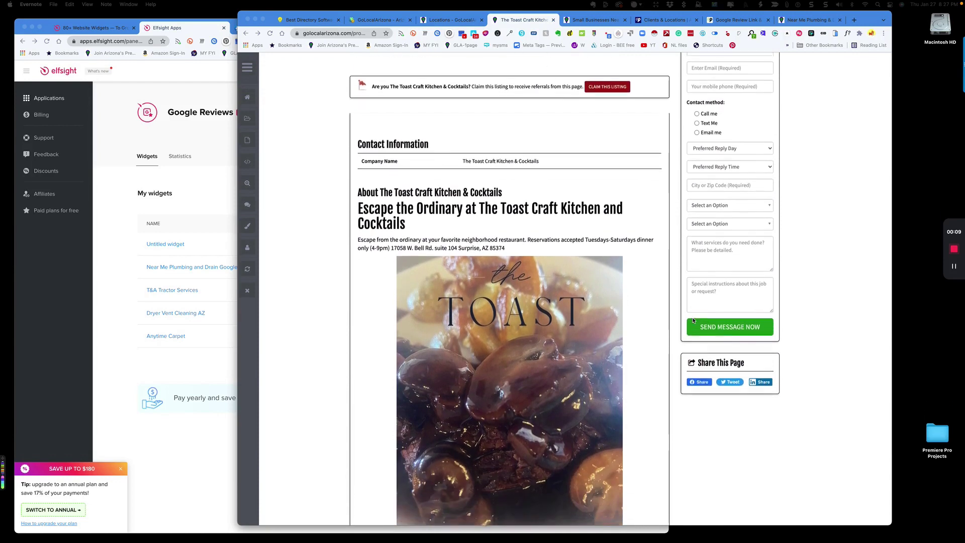
pyautogui.scroll(-2, 693, 320)
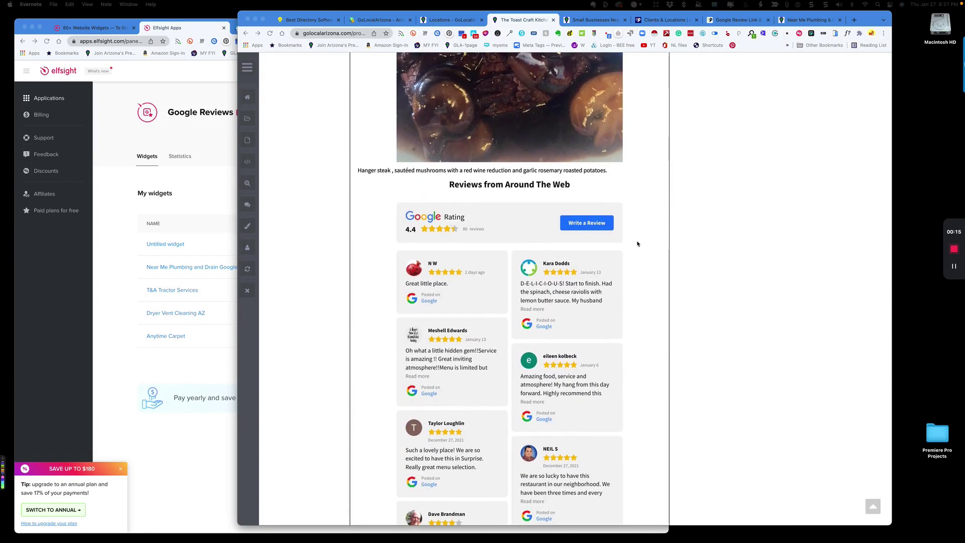
pyautogui.scroll(-1, 651, 261)
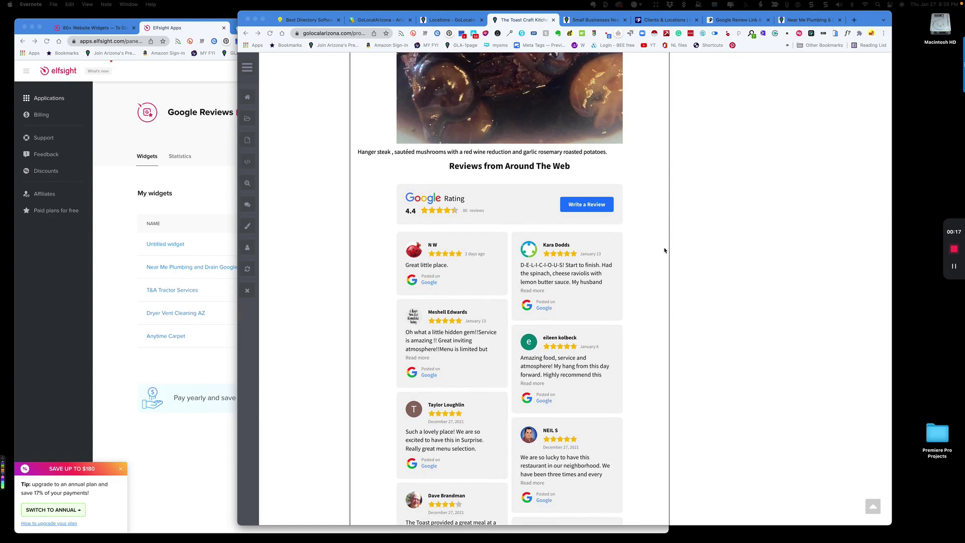
pyautogui.scroll(-1, 653, 247)
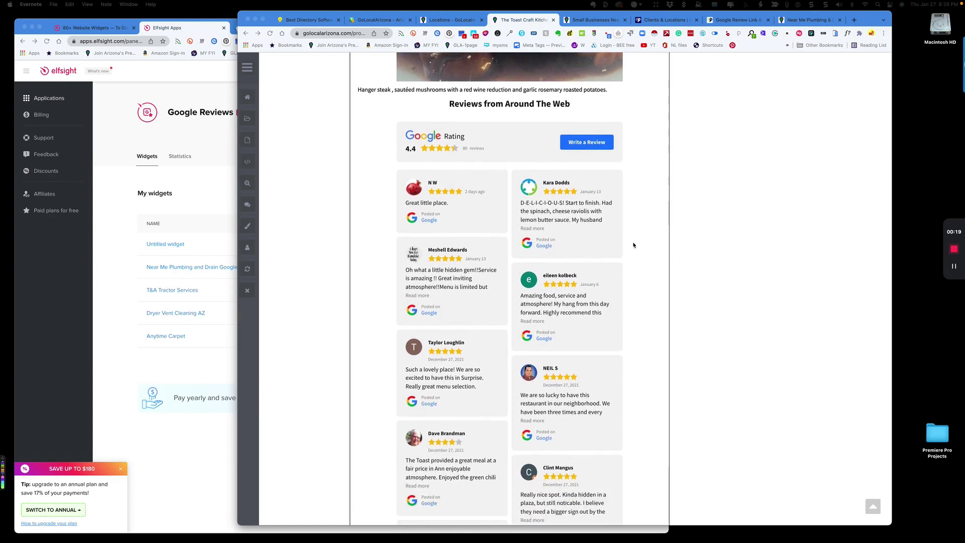
pyautogui.scroll(-3, 633, 246)
pyautogui.scroll(3, 637, 246)
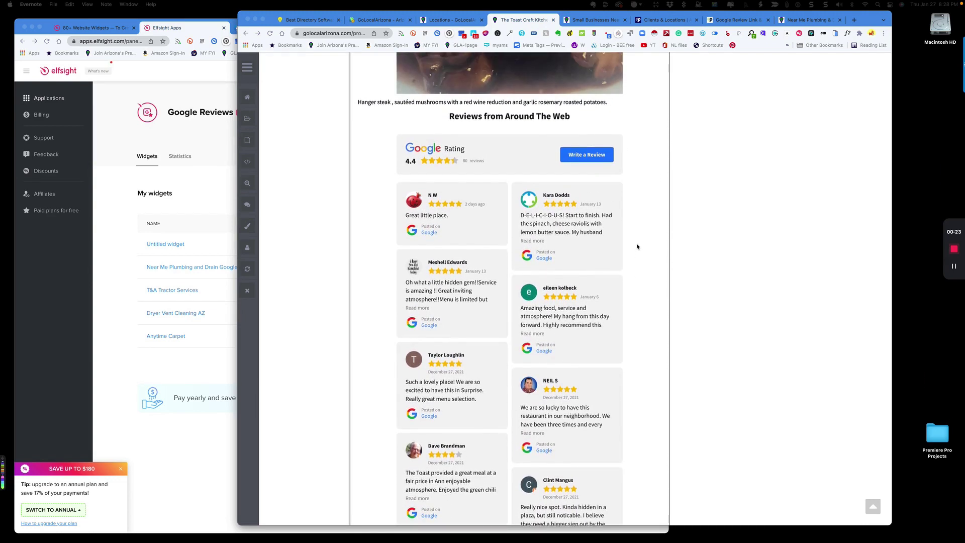
pyautogui.scroll(-6, 636, 247)
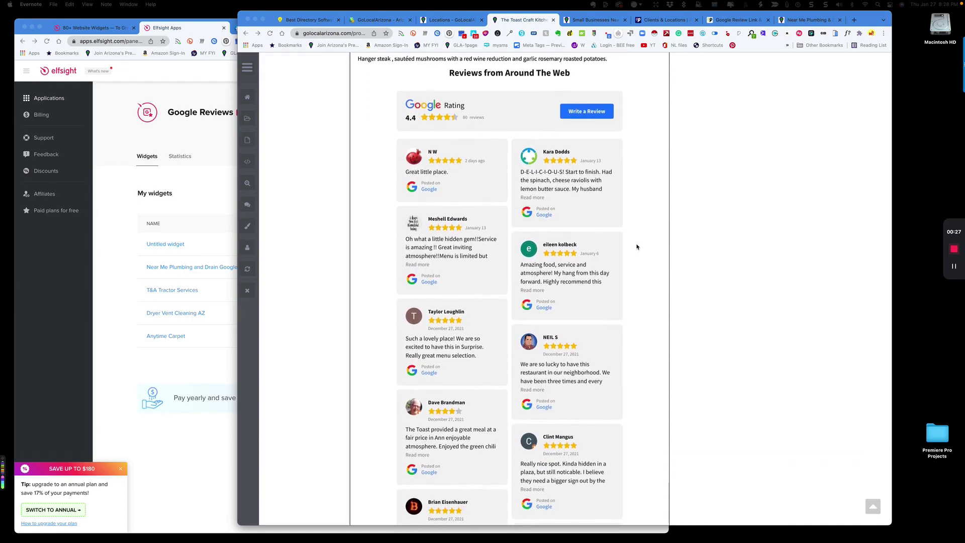
pyautogui.scroll(-1, 637, 246)
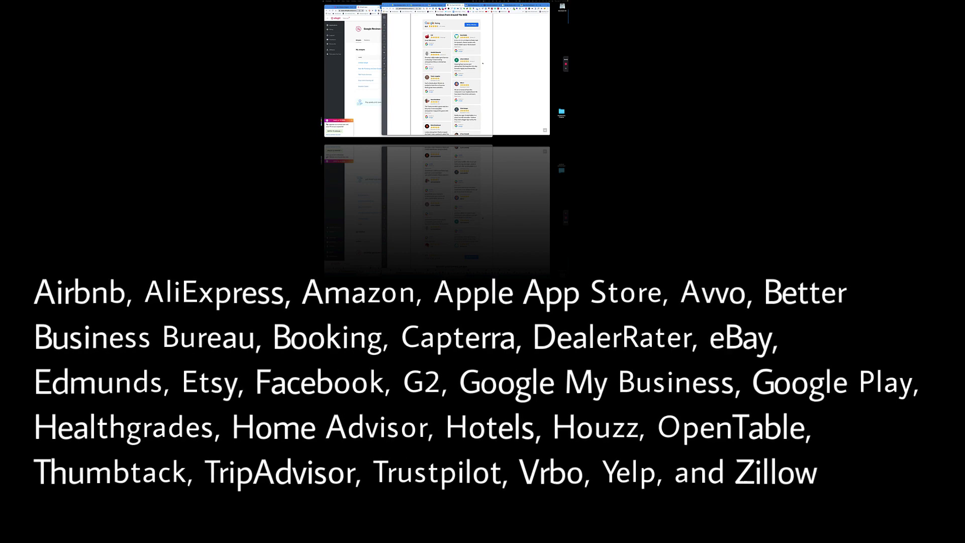
pyautogui.scroll(15, 610, 242)
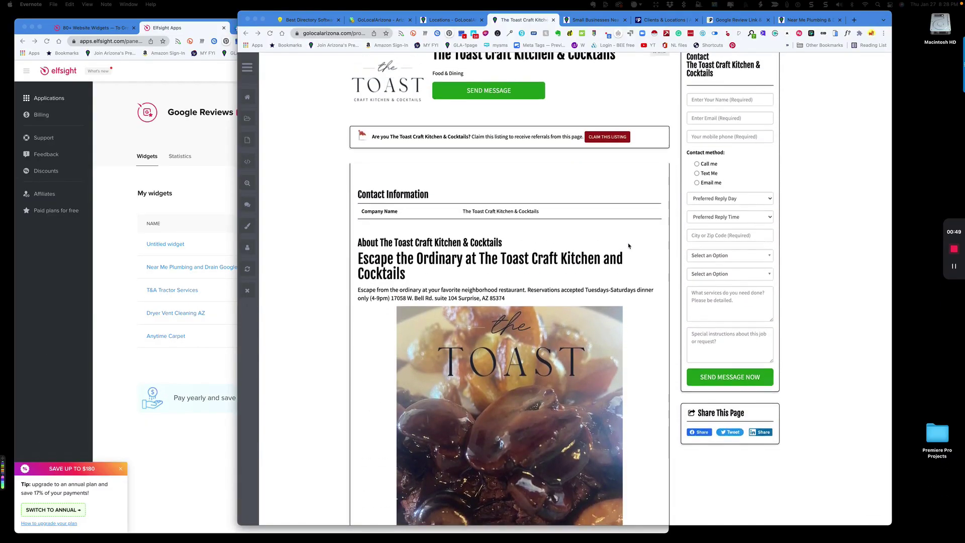